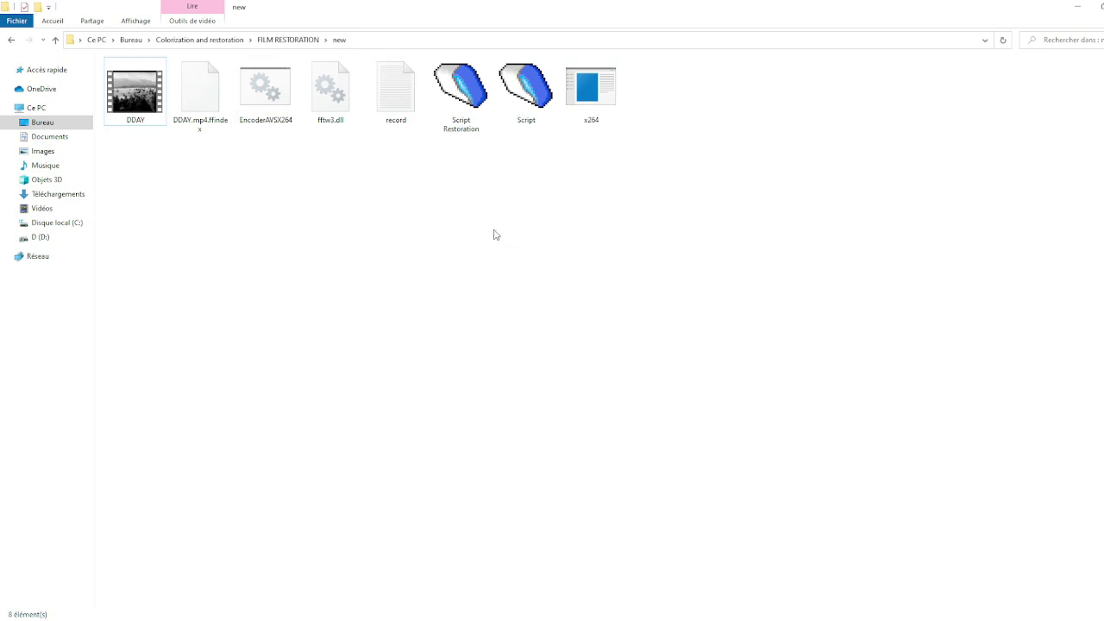
# - Play the DDAY video full screen, return to the windowed view, and scrub through it to examine the damaged footage
pyautogui.doubleClick(135, 88)
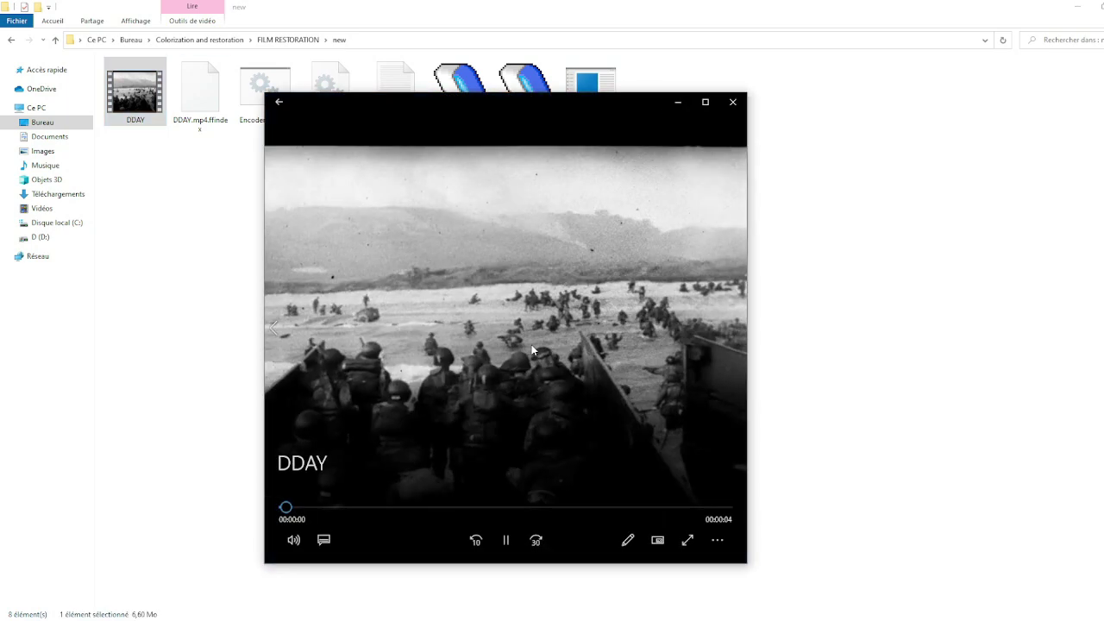
pyautogui.doubleClick(532, 348)
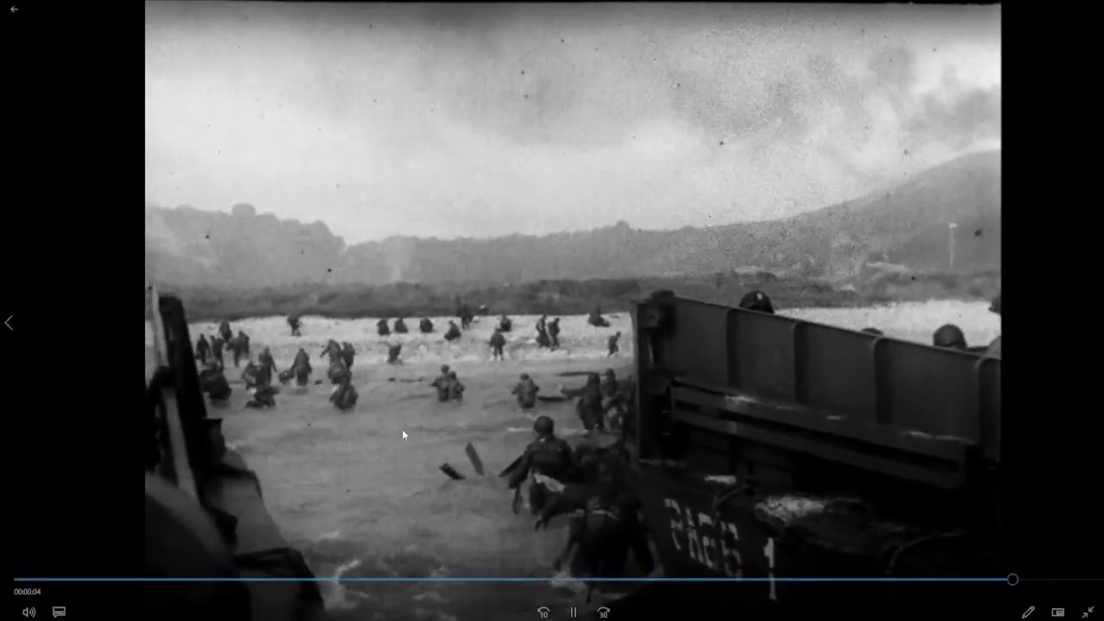
pyautogui.doubleClick(402, 430)
pyautogui.click(505, 540)
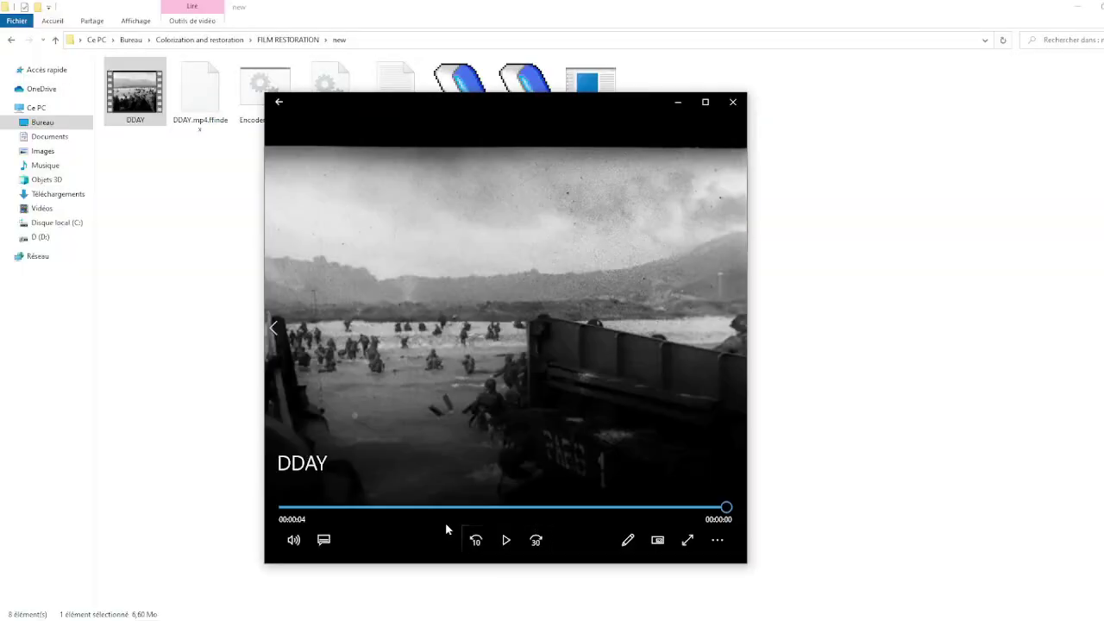
pyautogui.click(286, 509)
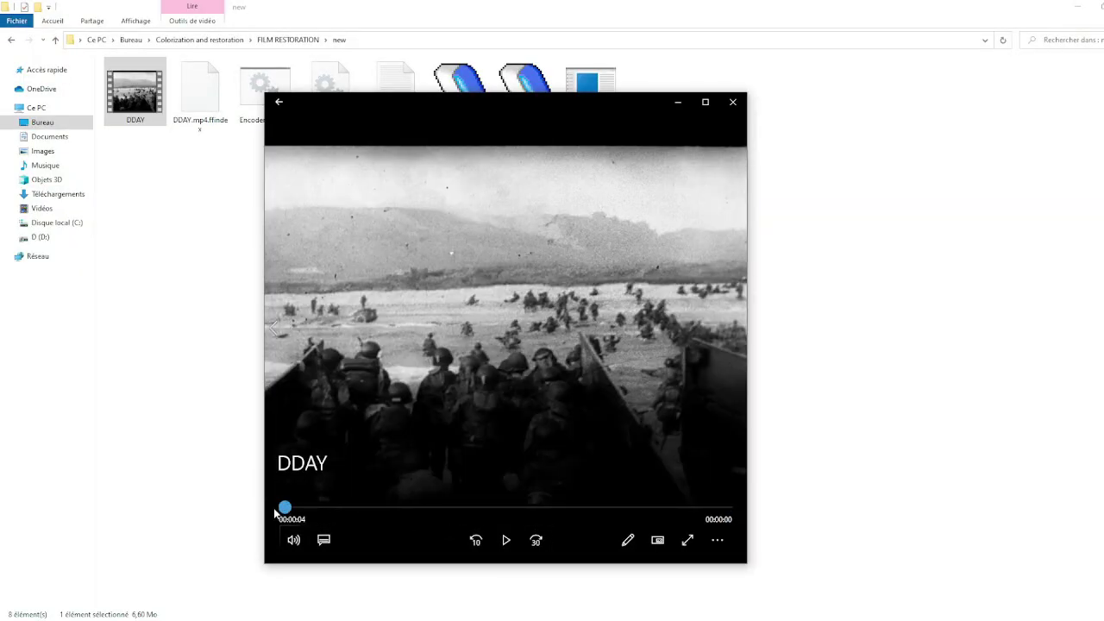
pyautogui.moveTo(286, 509); pyautogui.dragTo(550, 508)
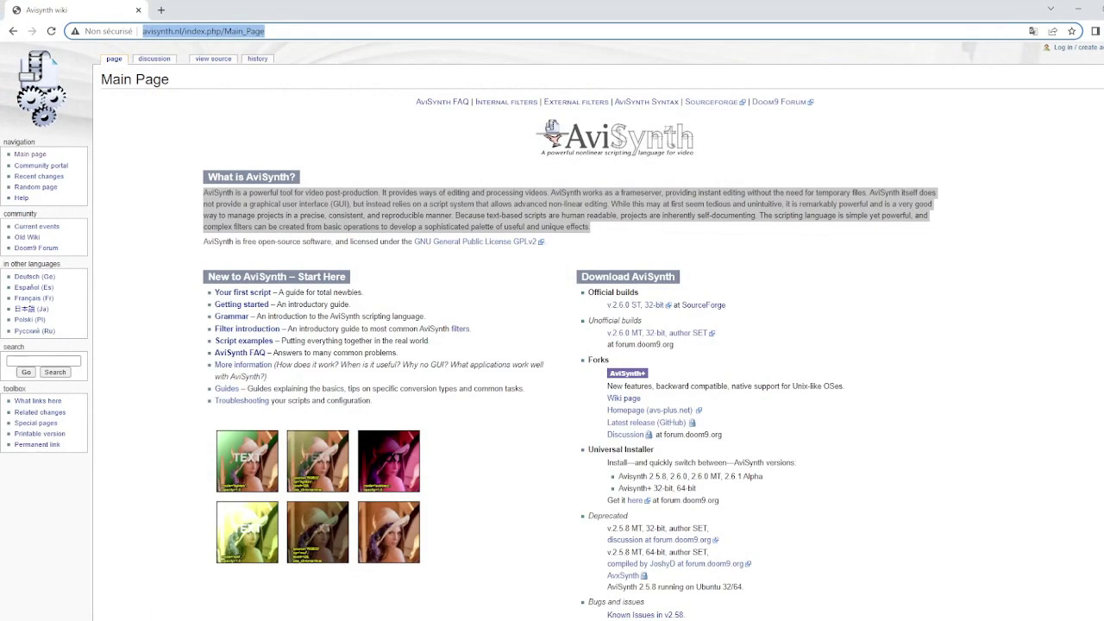
# - Read the "What is AviSynth?" paragraph and site address on the AviSynth wiki, then minimize the browser
pyautogui.click(183, 208)
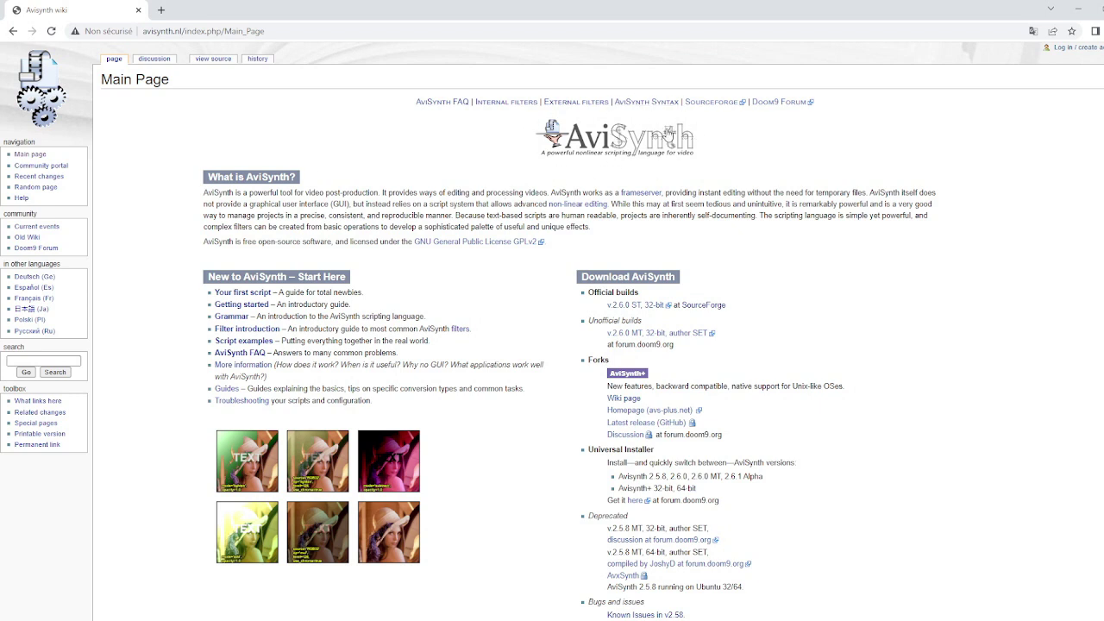
pyautogui.moveTo(204, 198); pyautogui.dragTo(612, 227)
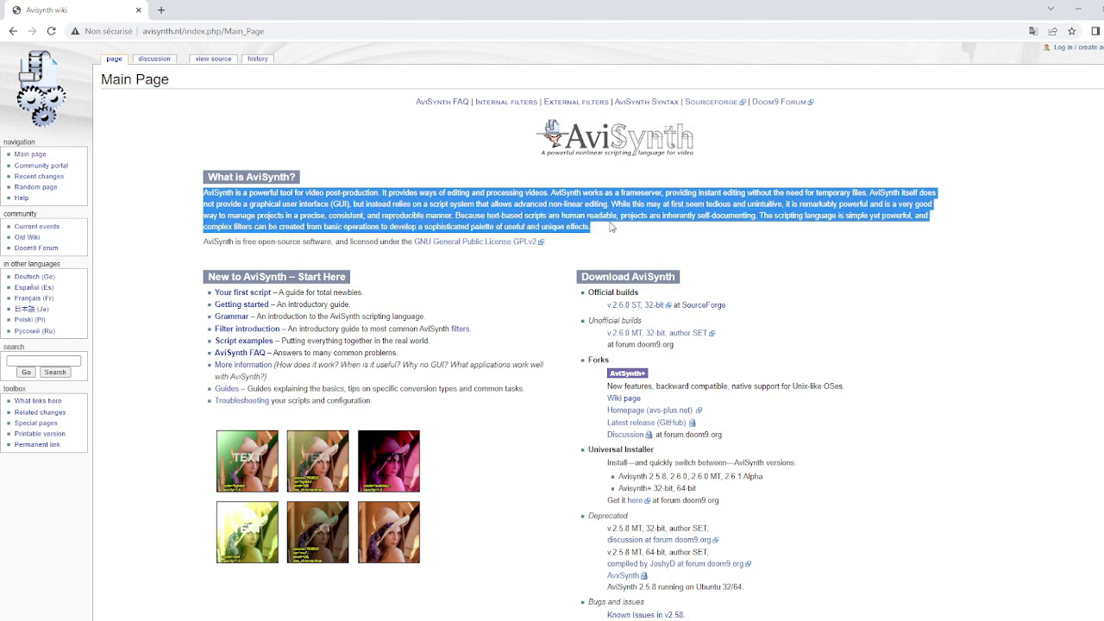
pyautogui.moveTo(278, 30); pyautogui.dragTo(106, 38)
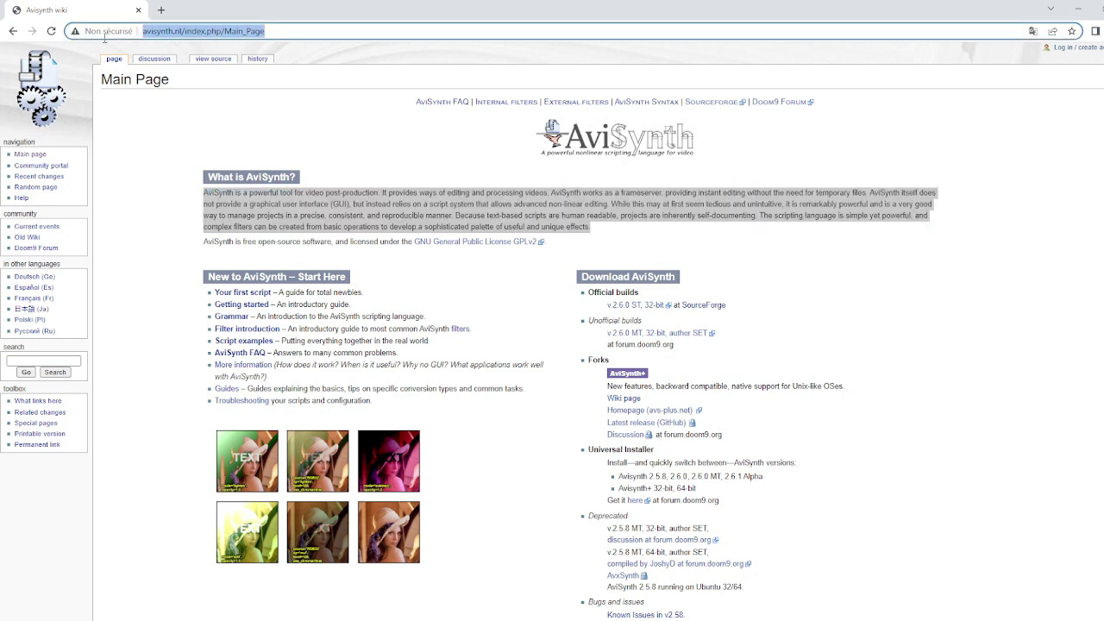
pyautogui.click(1075, 10)
pyautogui.click(230, 308)
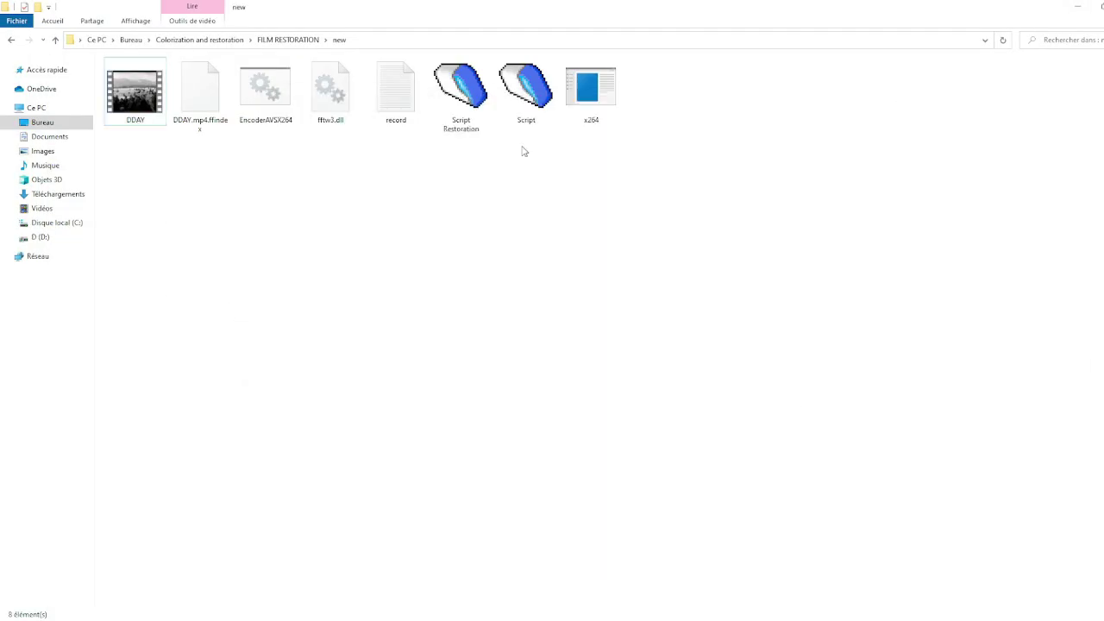
# - Open Script.avs and review its cleaning, denoising and degrain, and color correction and sharpen sections, then minimize its windows
pyautogui.doubleClick(528, 99)
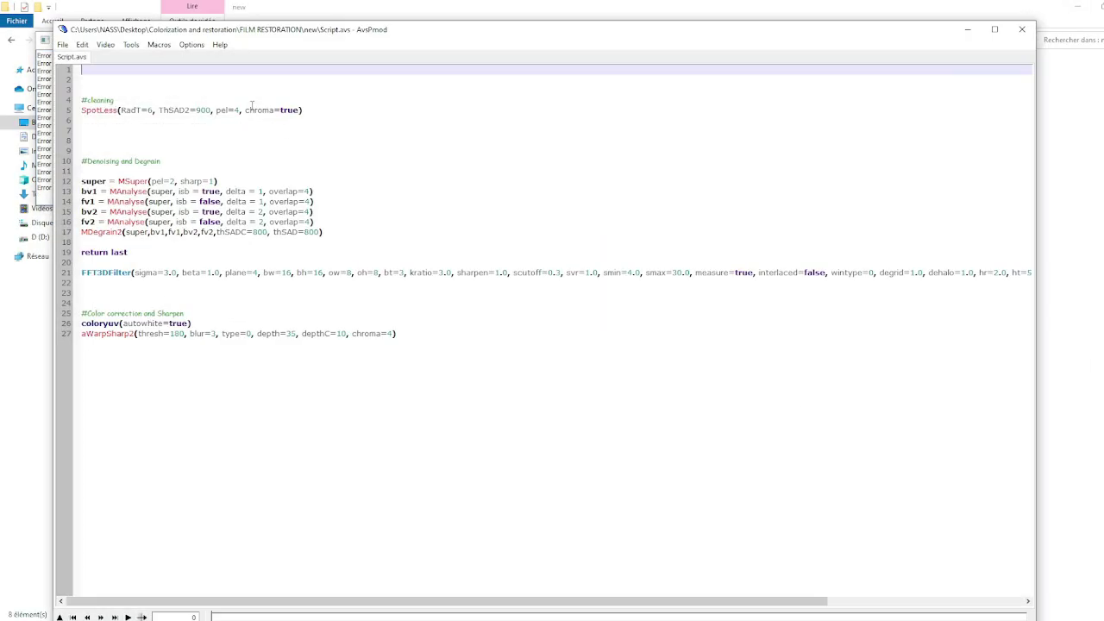
pyautogui.moveTo(333, 112); pyautogui.dragTo(68, 106)
pyautogui.press('Down')
pyautogui.press('Down')
pyautogui.press('Down')
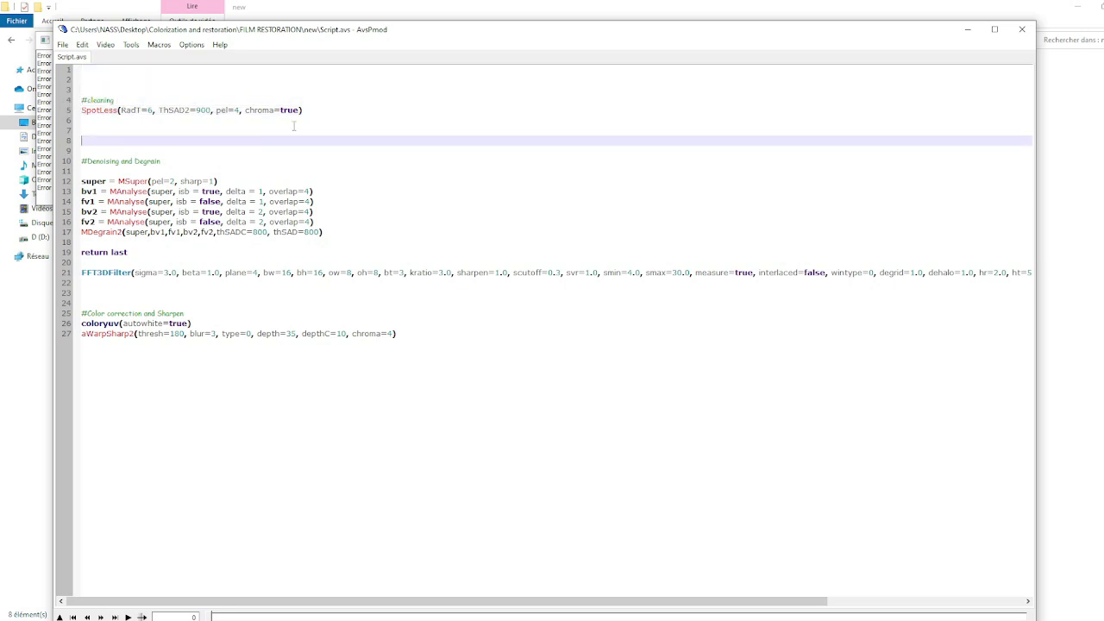
pyautogui.moveTo(307, 109); pyautogui.dragTo(82, 106)
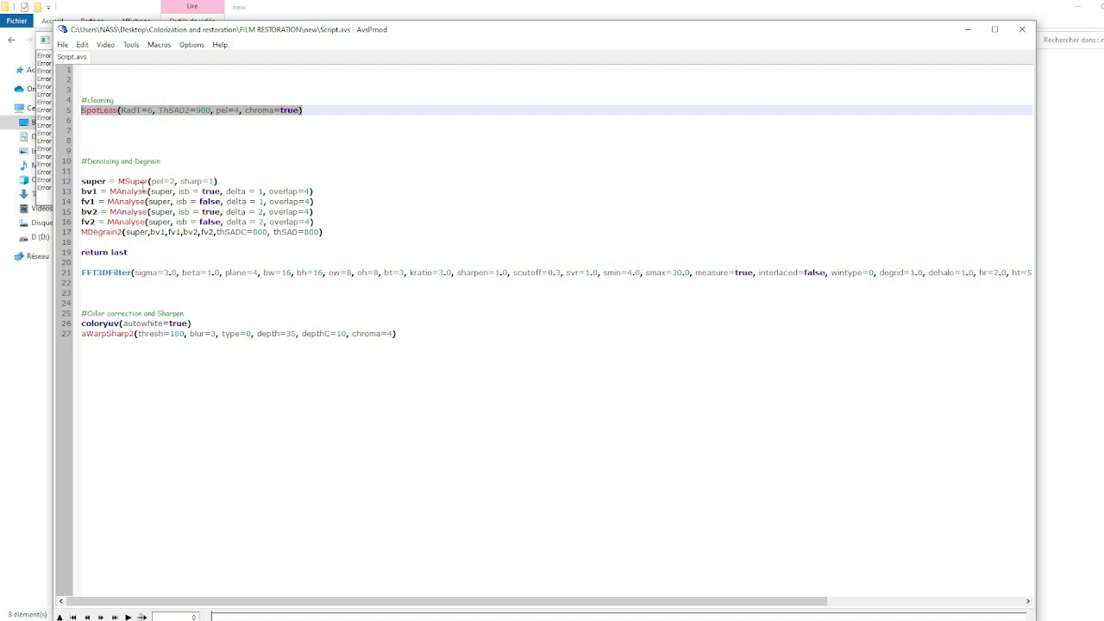
pyautogui.moveTo(83, 161); pyautogui.dragTo(363, 248)
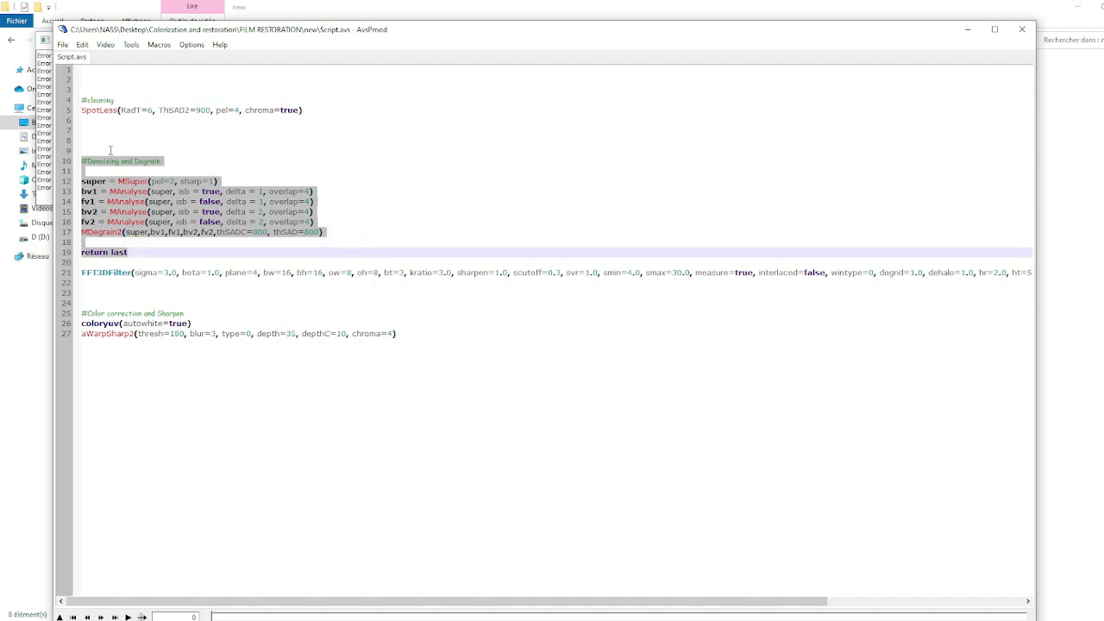
pyautogui.click(126, 253)
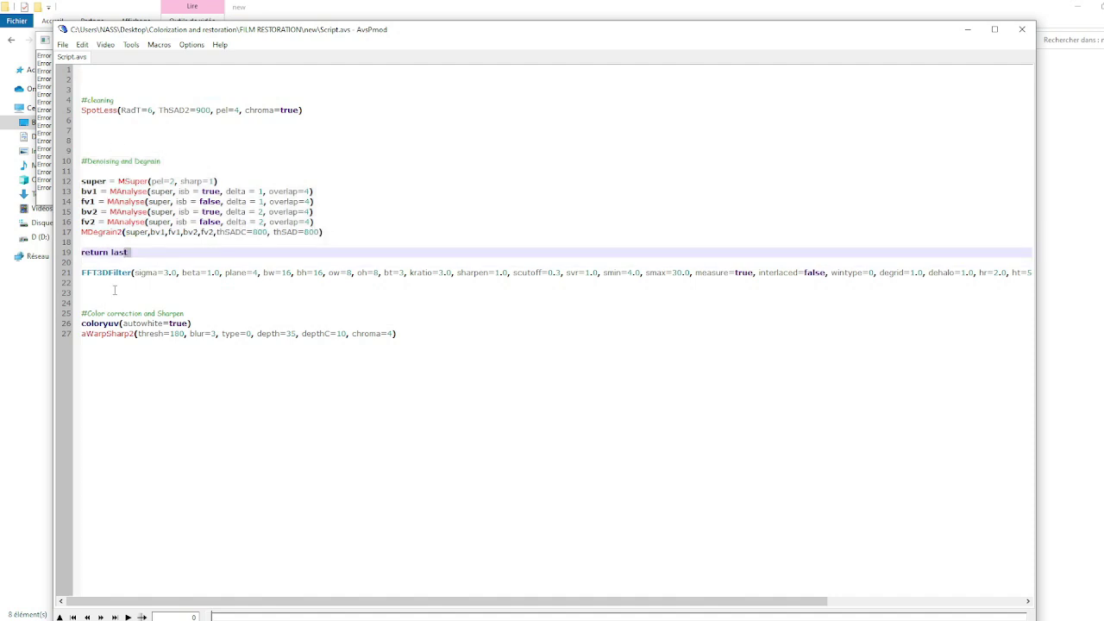
pyautogui.moveTo(86, 313); pyautogui.dragTo(184, 316)
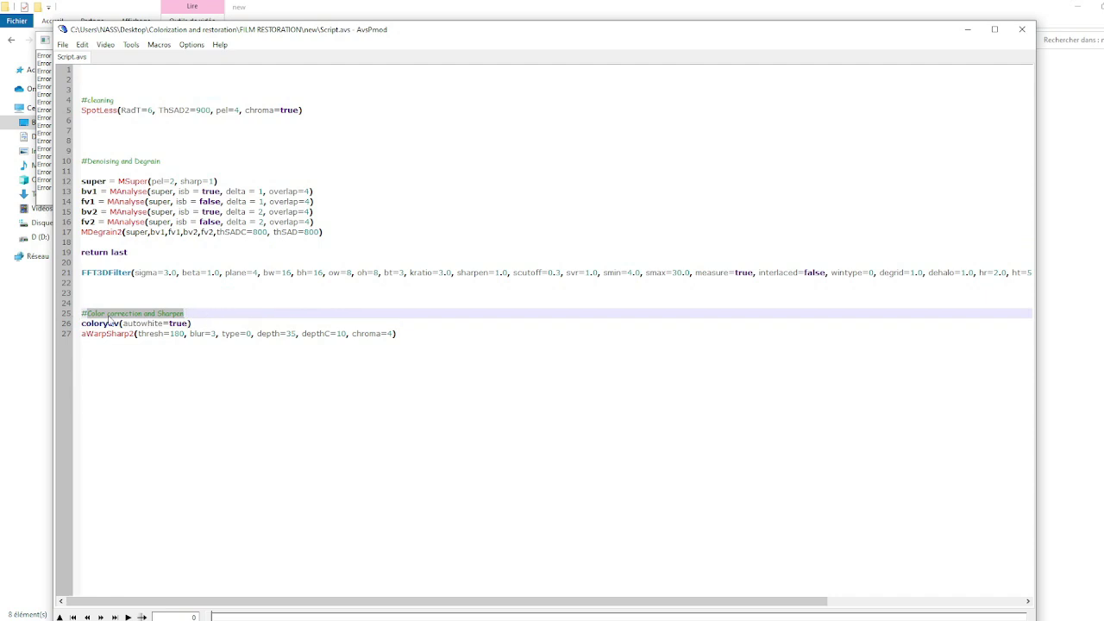
pyautogui.moveTo(86, 325); pyautogui.dragTo(138, 337)
pyautogui.click(967, 29)
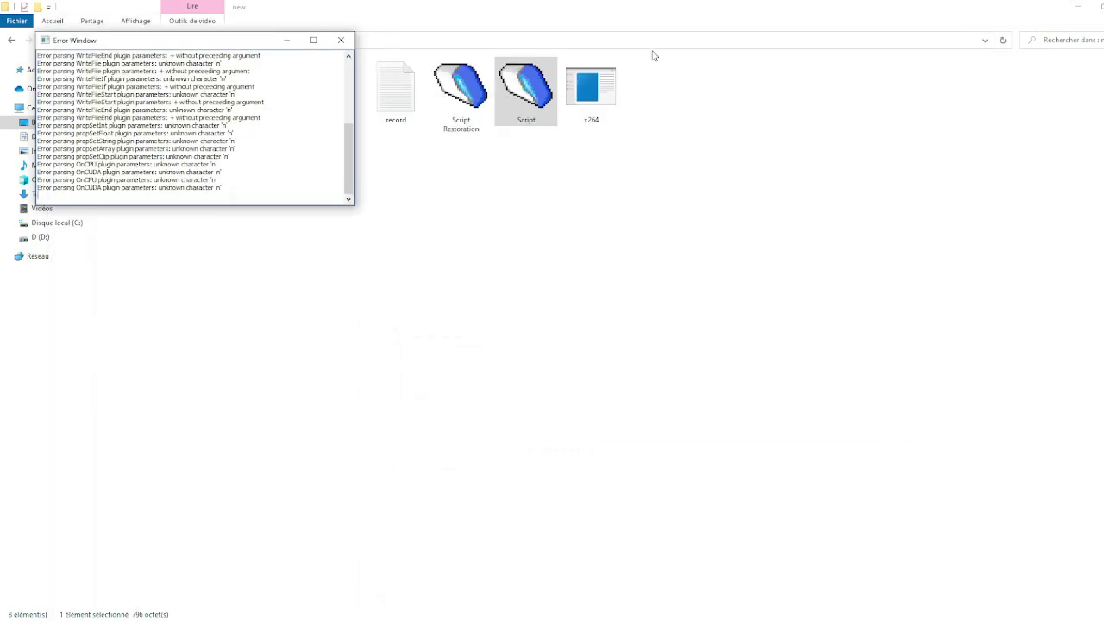
pyautogui.click(294, 43)
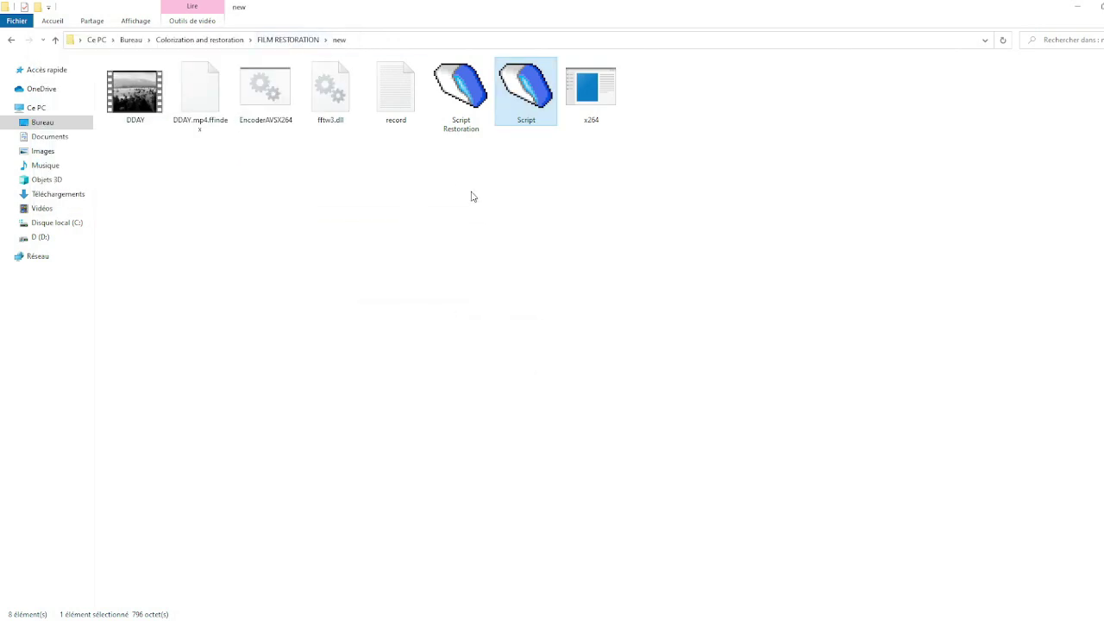
# - Open Script Restoration.avs and delete its SpotLess line, keeping only the FFVIDEOSOURCE("DDAY.mp4") call
pyautogui.doubleClick(463, 121)
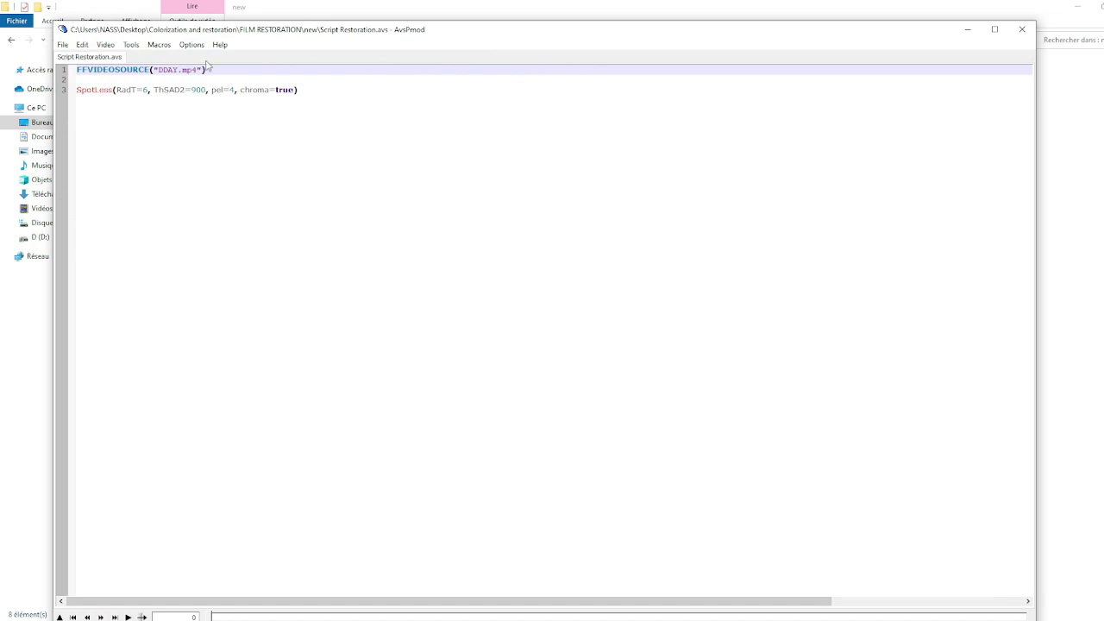
pyautogui.moveTo(242, 32); pyautogui.dragTo(499, 51)
pyautogui.click(572, 109)
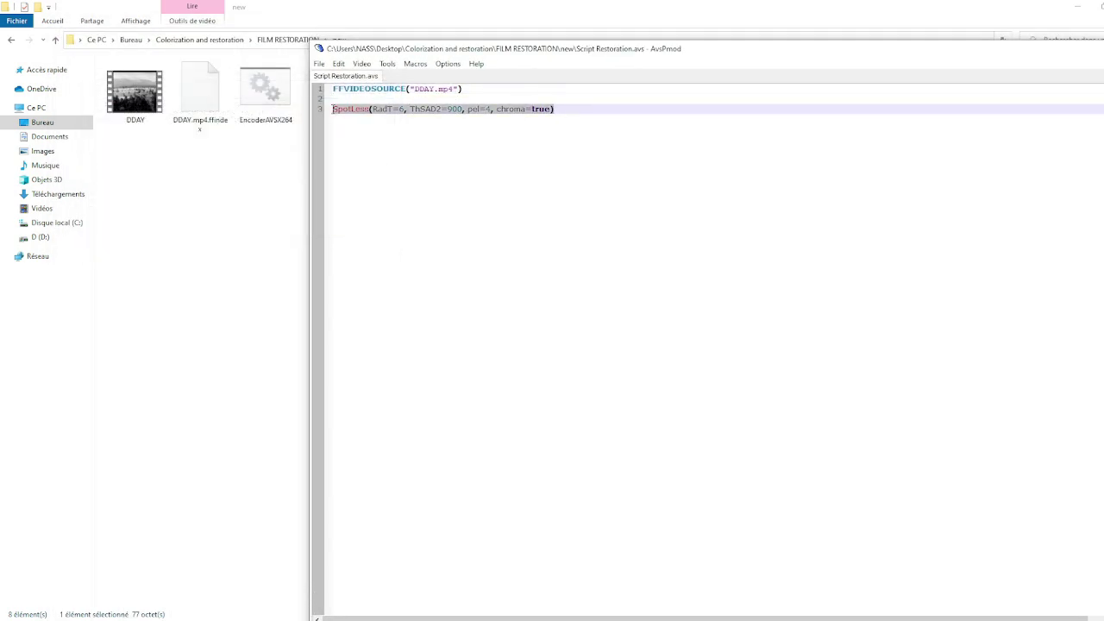
pyautogui.press('BackSpace')
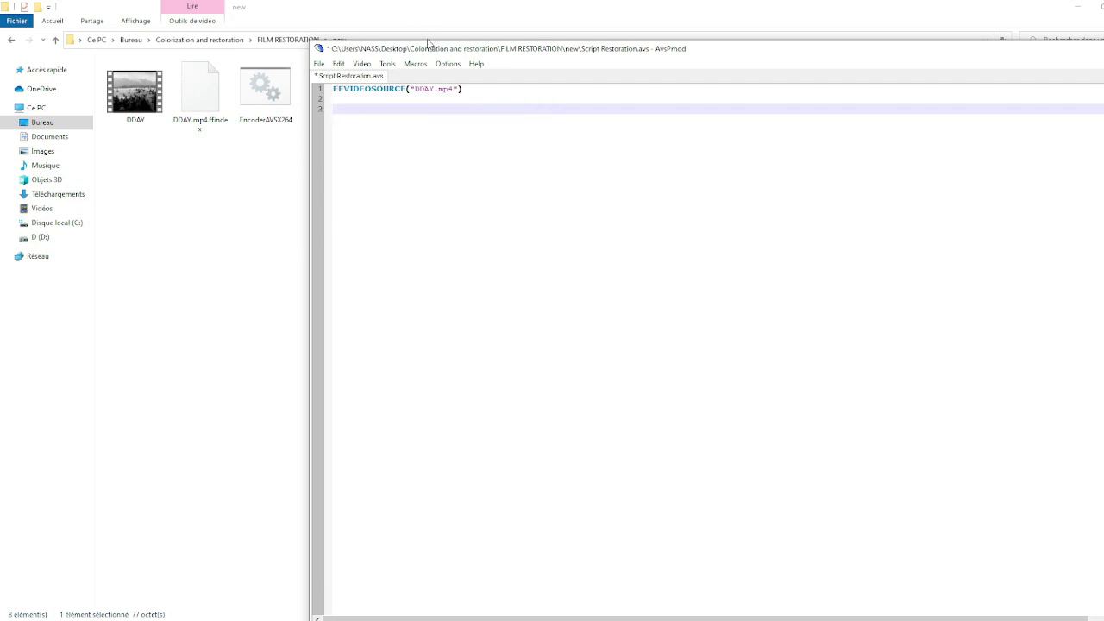
# - Show the video preview of the unfiltered DDAY source and scrub to frame 68
pyautogui.moveTo(425, 52); pyautogui.dragTo(415, 27)
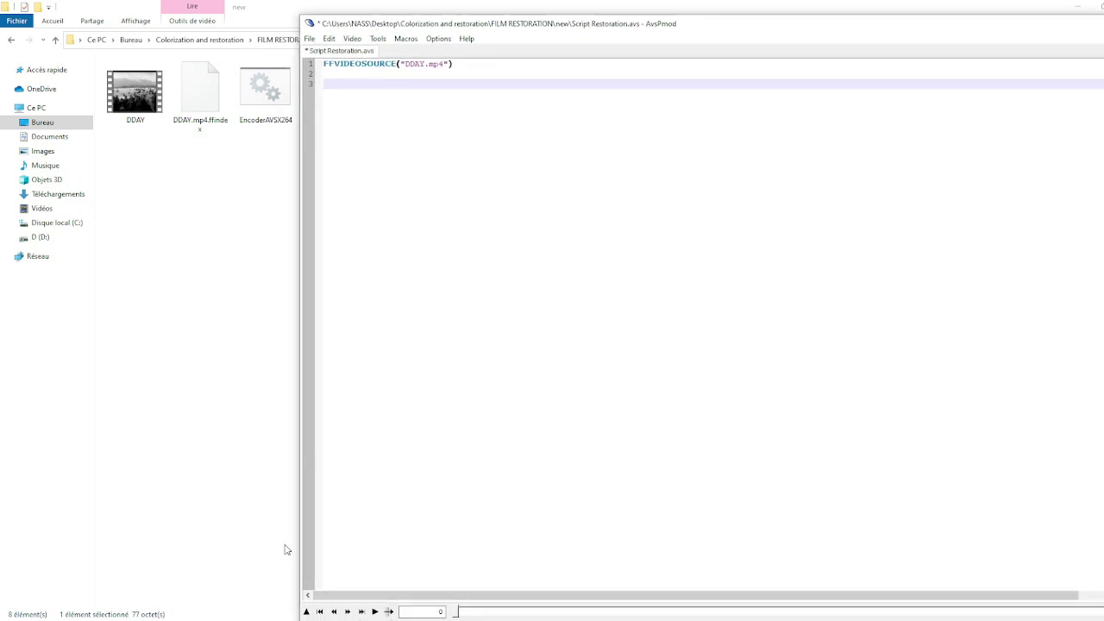
pyautogui.click(306, 612)
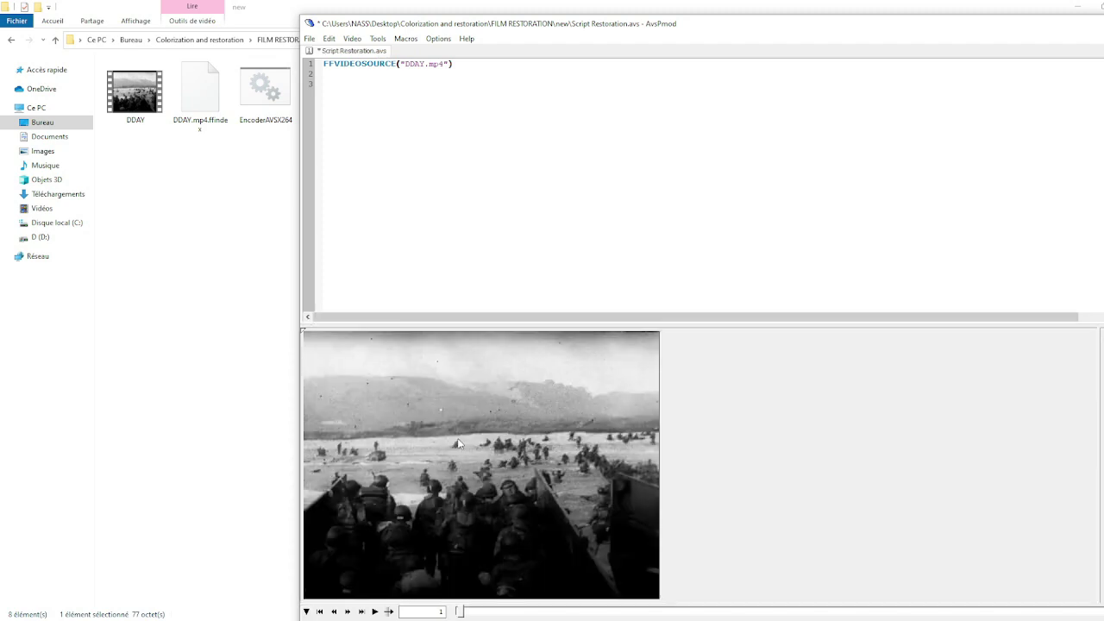
pyautogui.hotkey('ctrl', 'r')
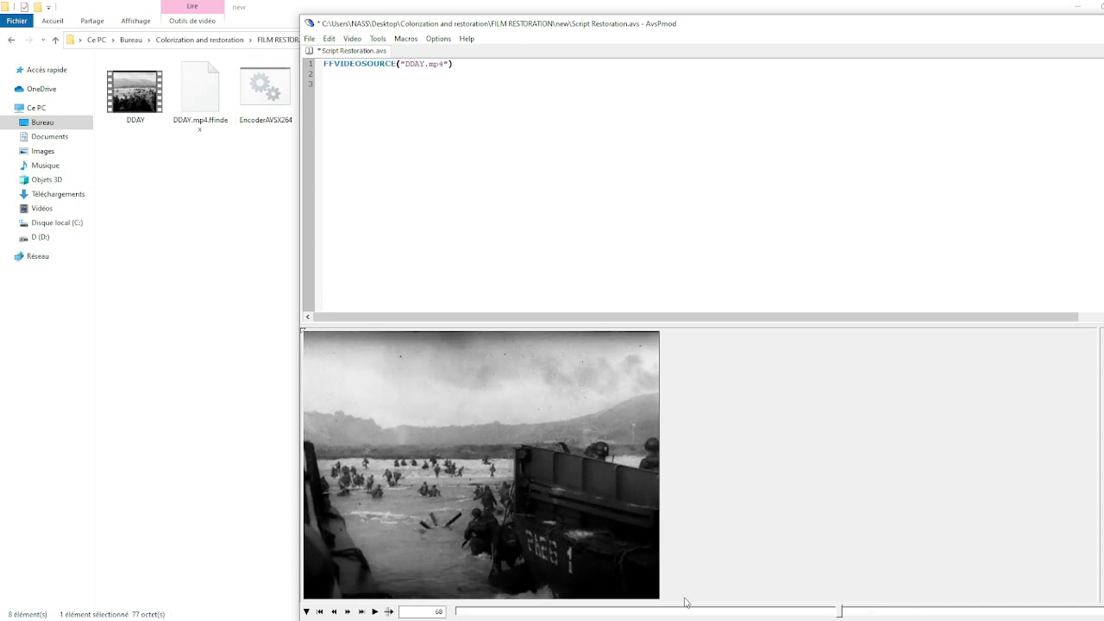
# - Copy the line SpotLess(RadT=6, ThSAD2=900, pel=4, chroma=true) from Script.avs and paste it on line 3 of Script Restoration.avs
pyautogui.moveTo(686, 620)
pyautogui.click(974, 575)
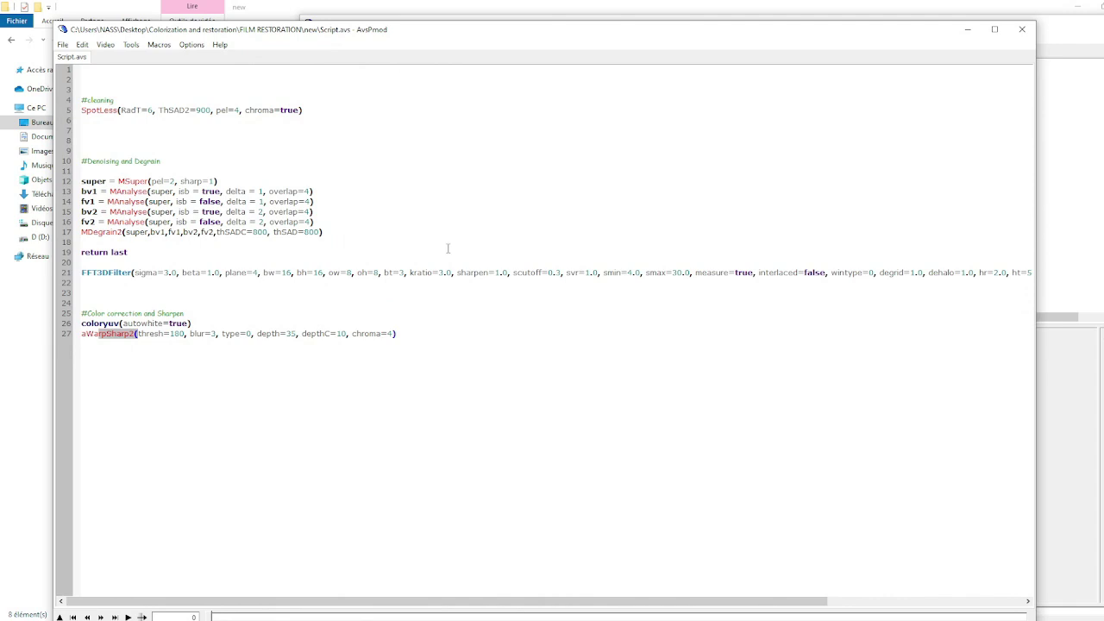
pyautogui.moveTo(322, 120); pyautogui.dragTo(243, 110)
pyautogui.click(87, 119)
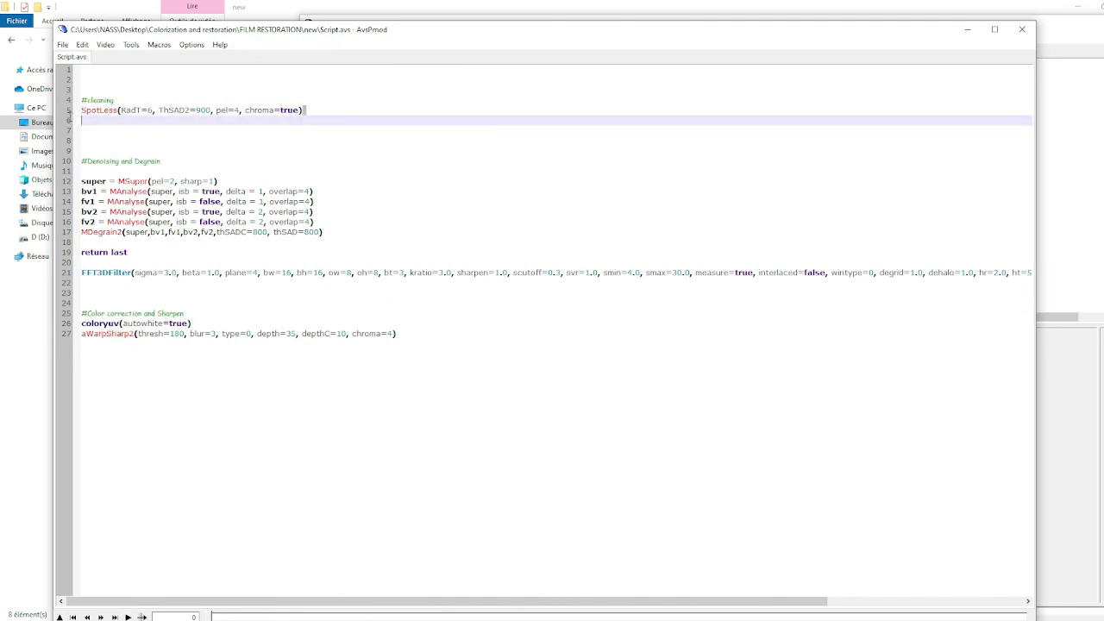
pyautogui.click(66, 112)
pyautogui.hotkey('ctrl', 'c')
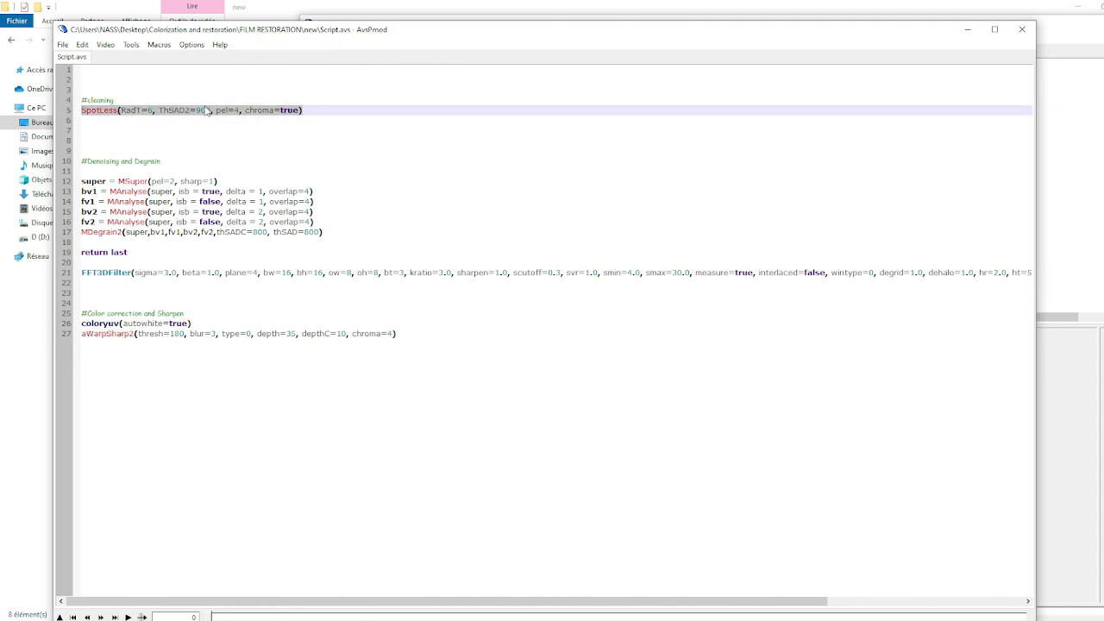
pyautogui.click(967, 30)
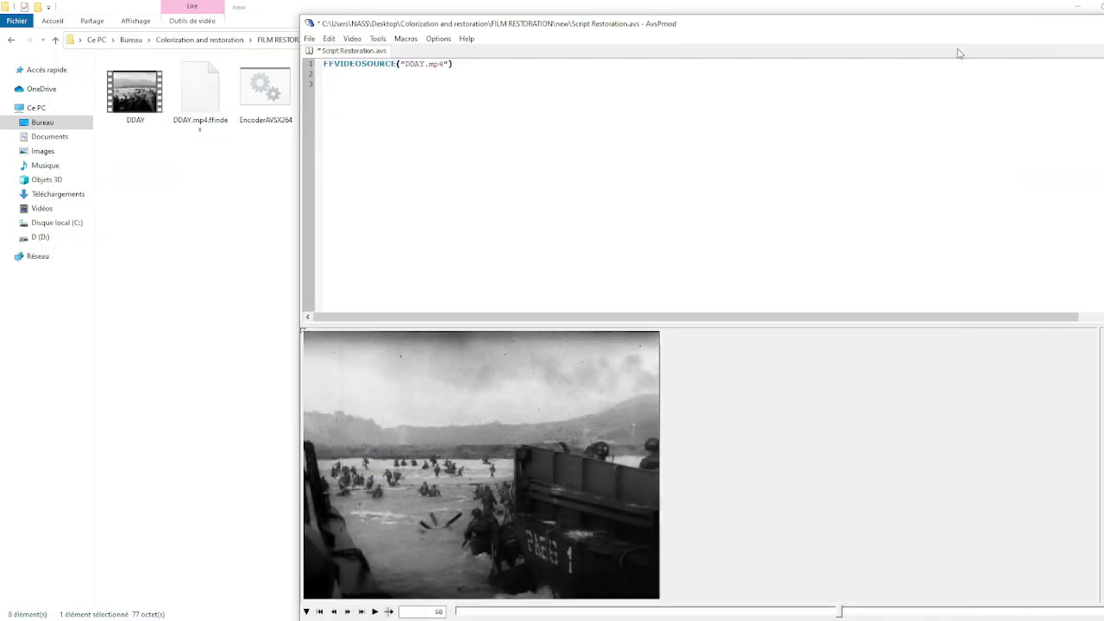
pyautogui.click(402, 169)
pyautogui.hotkey('ctrl', 'v')
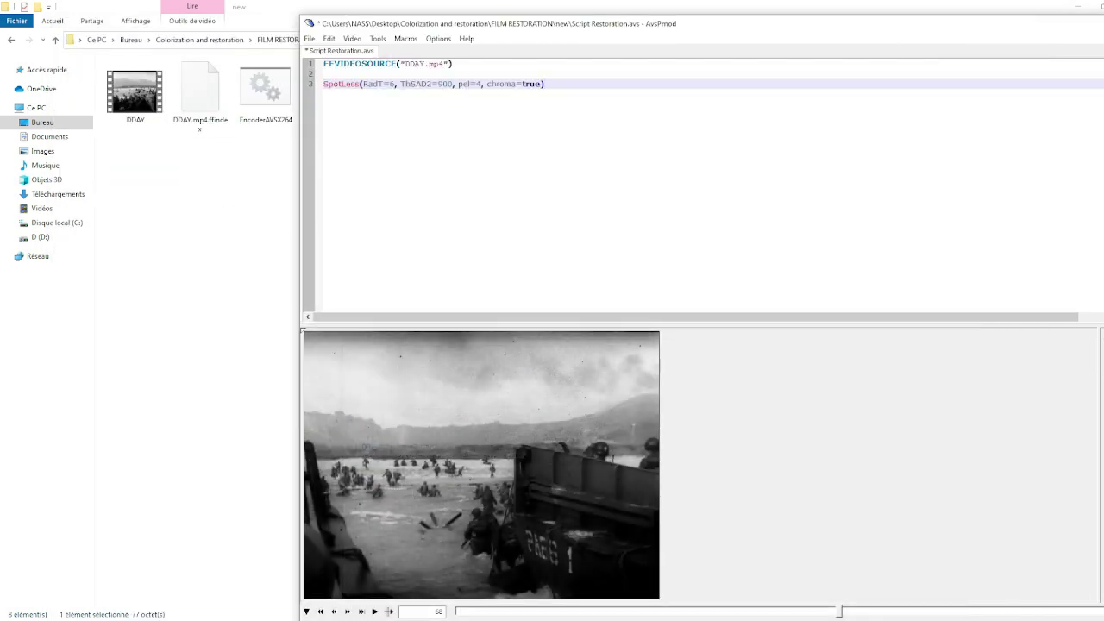
# - Preview the SpotLess-cleaned video from its beginning through frame 19
pyautogui.click(462, 612)
pyautogui.moveTo(458, 612); pyautogui.dragTo(456, 612)
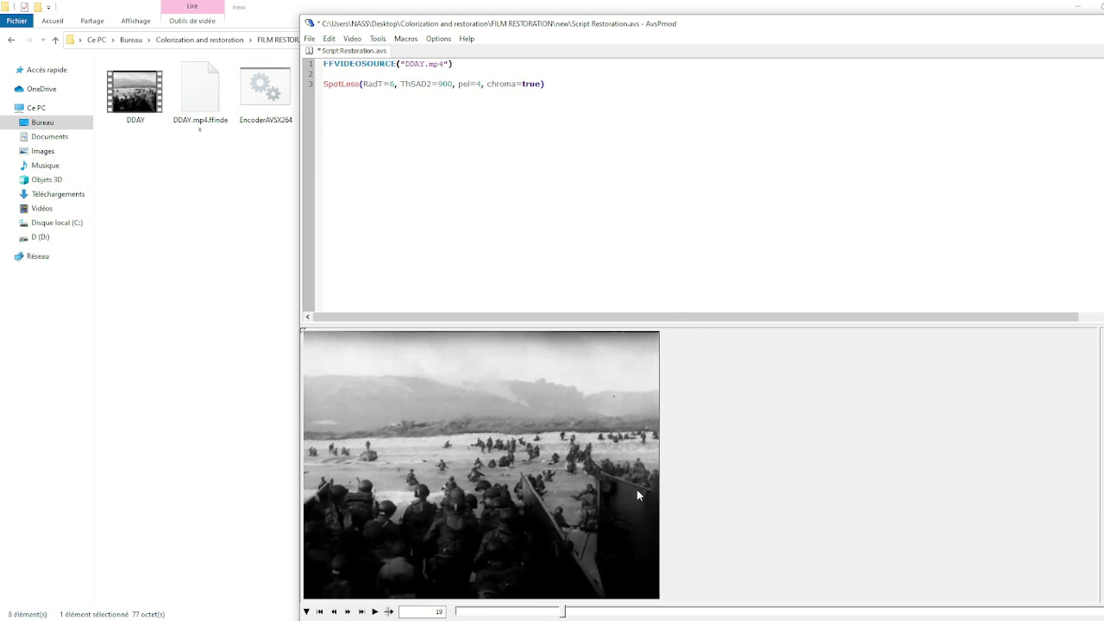
pyautogui.moveTo(972, 27); pyautogui.dragTo(850, 32)
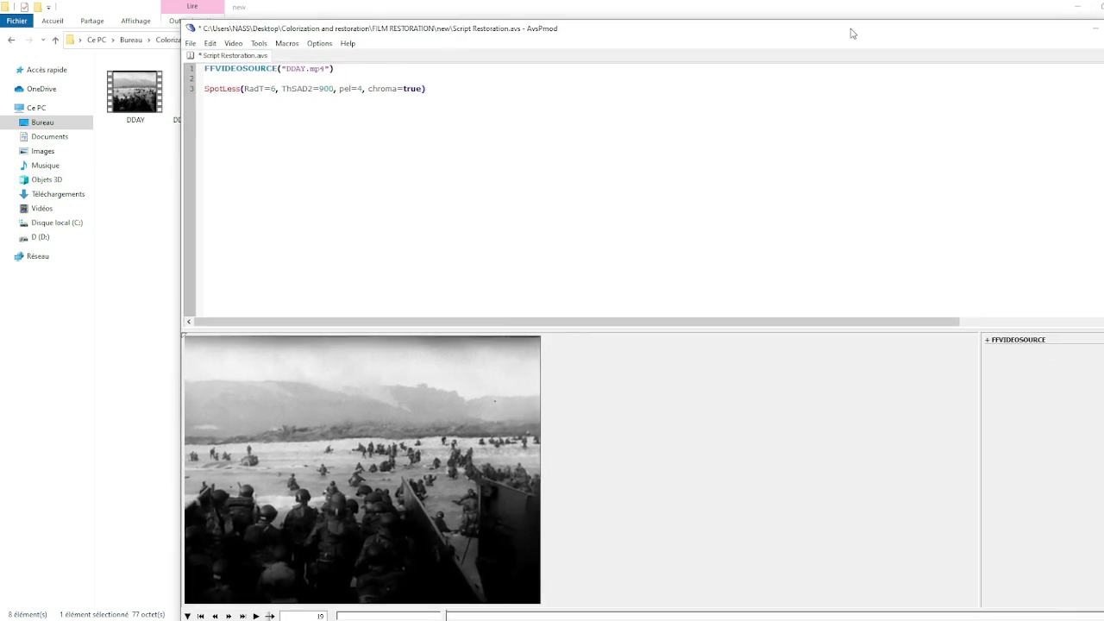
pyautogui.moveTo(941, 42); pyautogui.dragTo(872, 51)
# - Close Script Restoration.avs with its changes saved and encode it to MP4 with EncoderAVSX264
pyautogui.click(1079, 37)
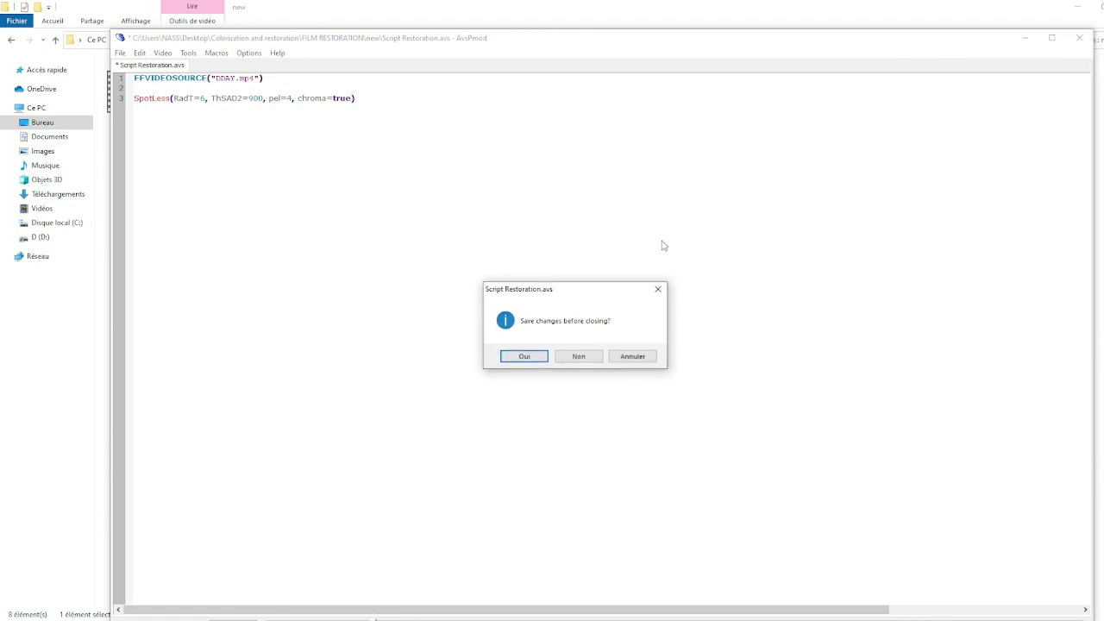
pyautogui.click(537, 354)
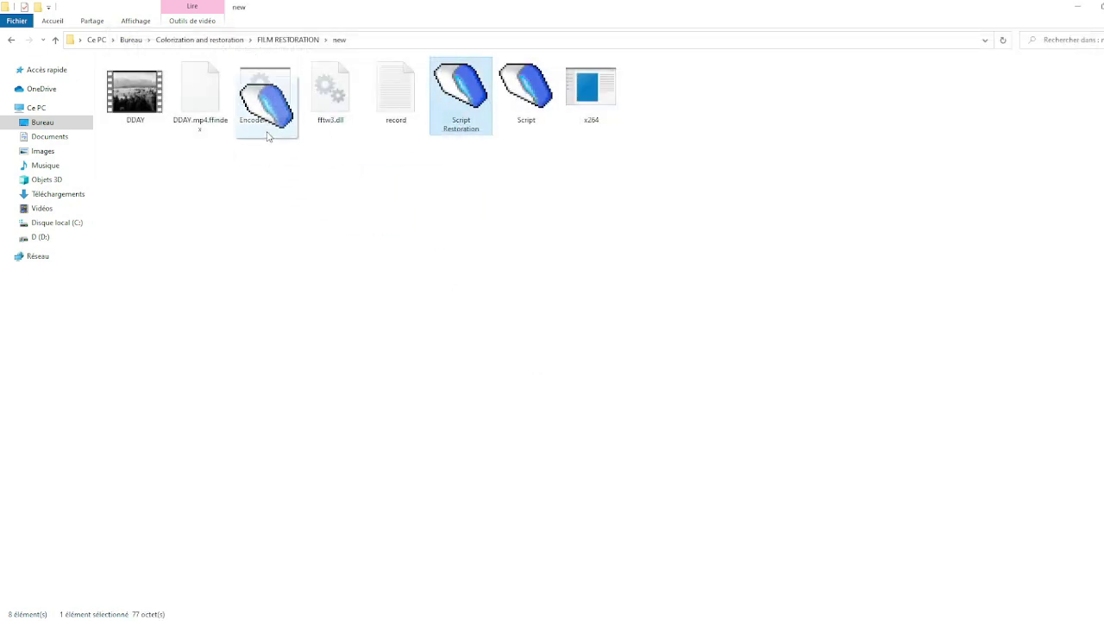
pyautogui.doubleClick(268, 130)
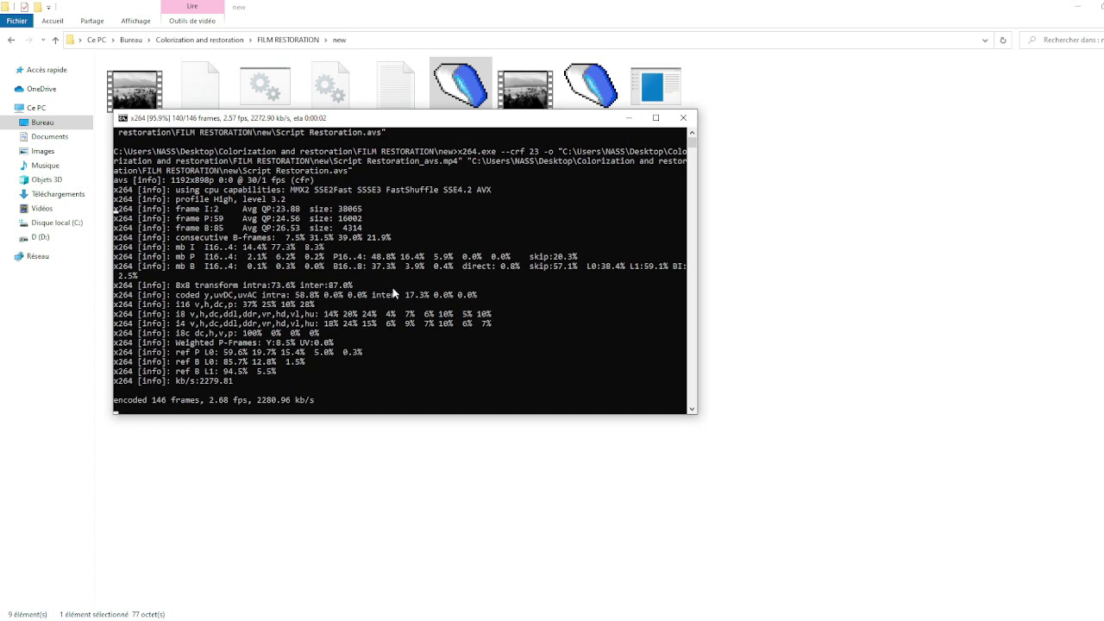
# - Play the encoded Script Restoration_avs video and the original DDAY video to compare the spot removal
pyautogui.click(535, 144)
pyautogui.doubleClick(535, 140)
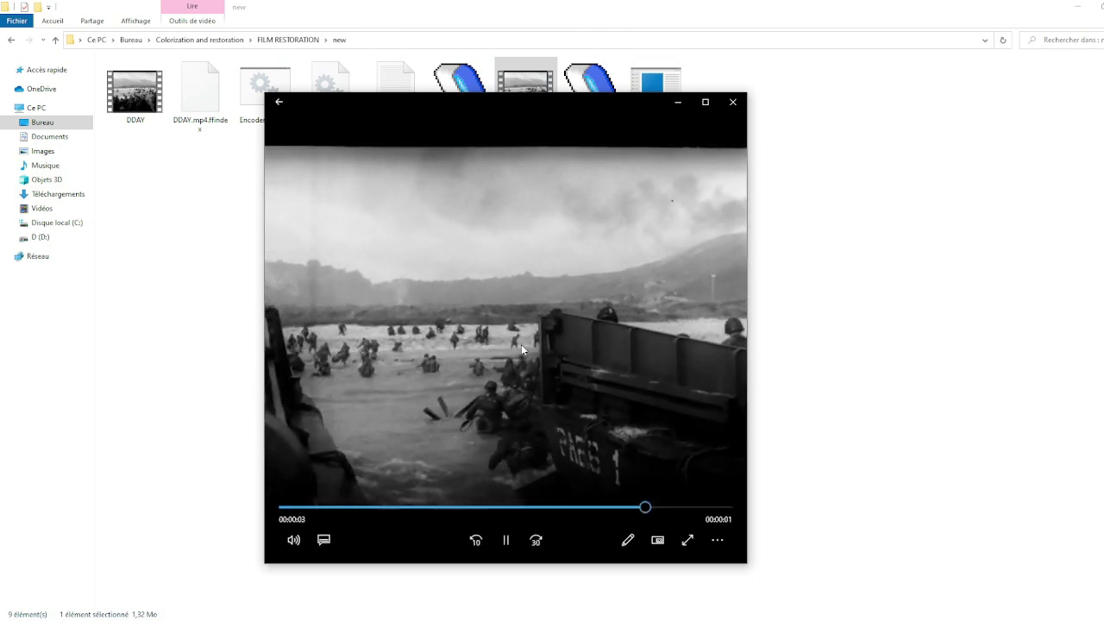
pyautogui.doubleClick(136, 102)
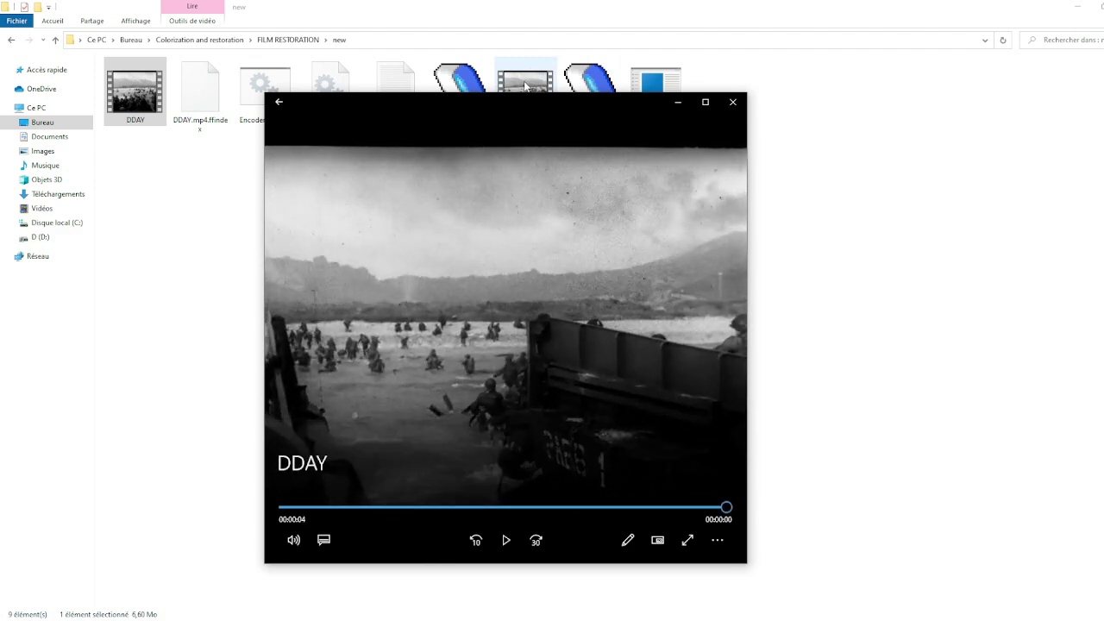
# - Replay the encoded Script Restoration_avs video, scrub through it to look for leftover spots, and minimize the player
pyautogui.doubleClick(528, 76)
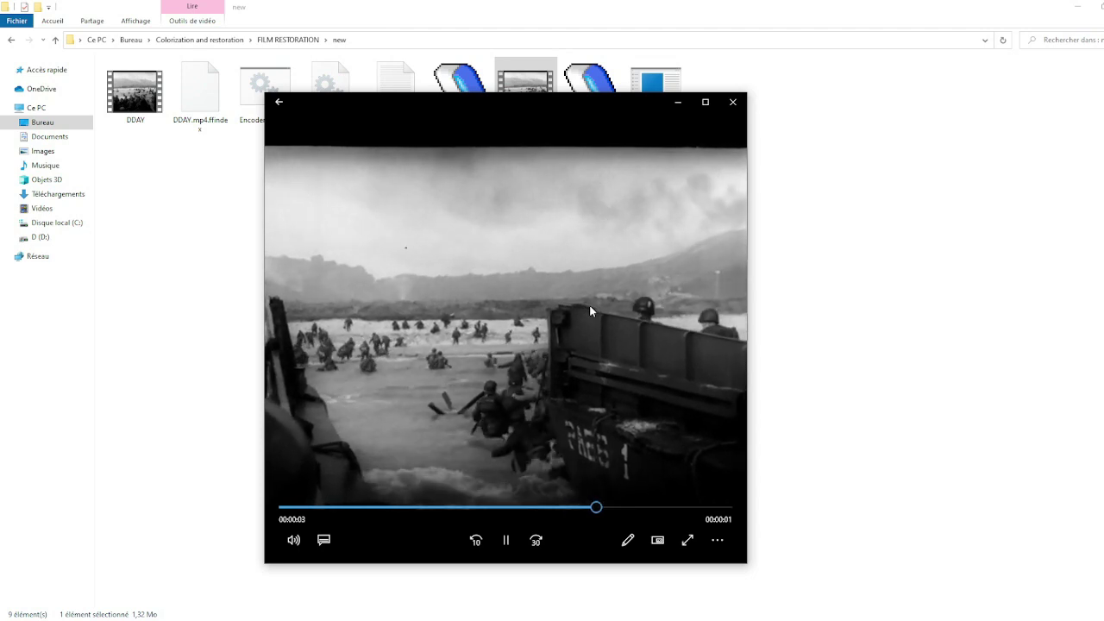
pyautogui.moveTo(682, 507); pyautogui.dragTo(492, 494)
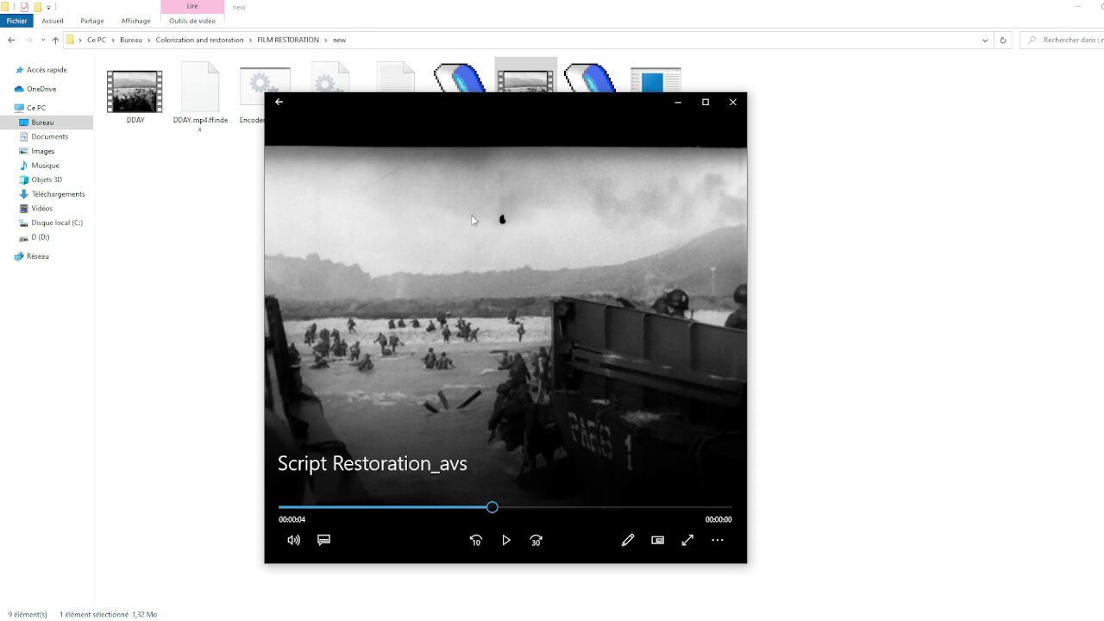
pyautogui.click(677, 105)
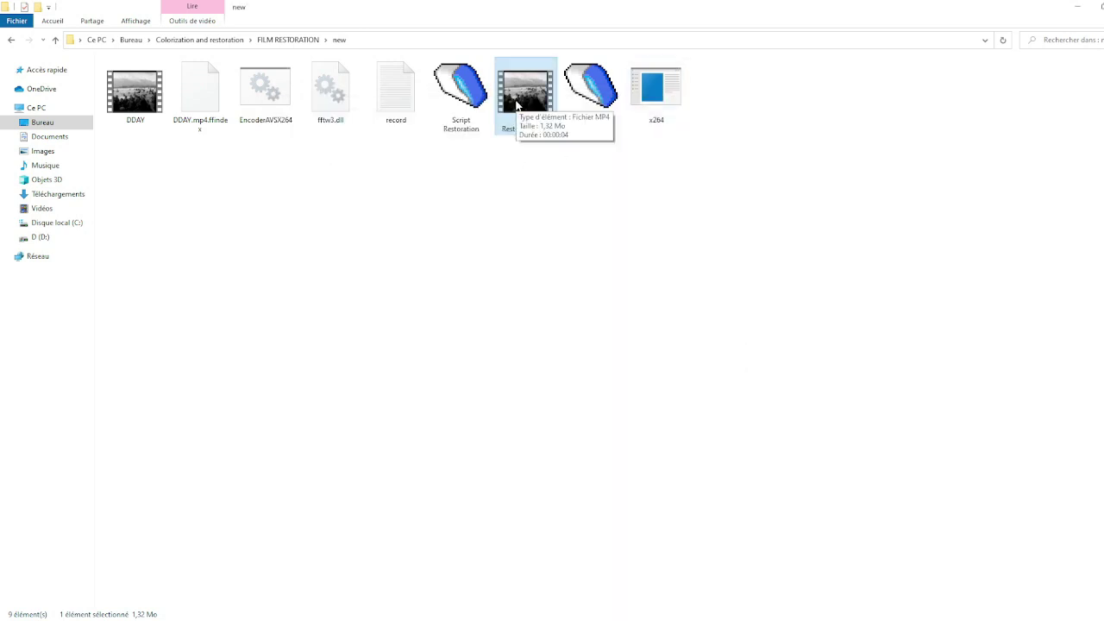
# - Place the encoded Script Restoration_avs video on a timeline in DaVinci Resolve and open the clip for color grading
pyautogui.moveTo(521, 106); pyautogui.dragTo(420, 435)
pyautogui.click(607, 369)
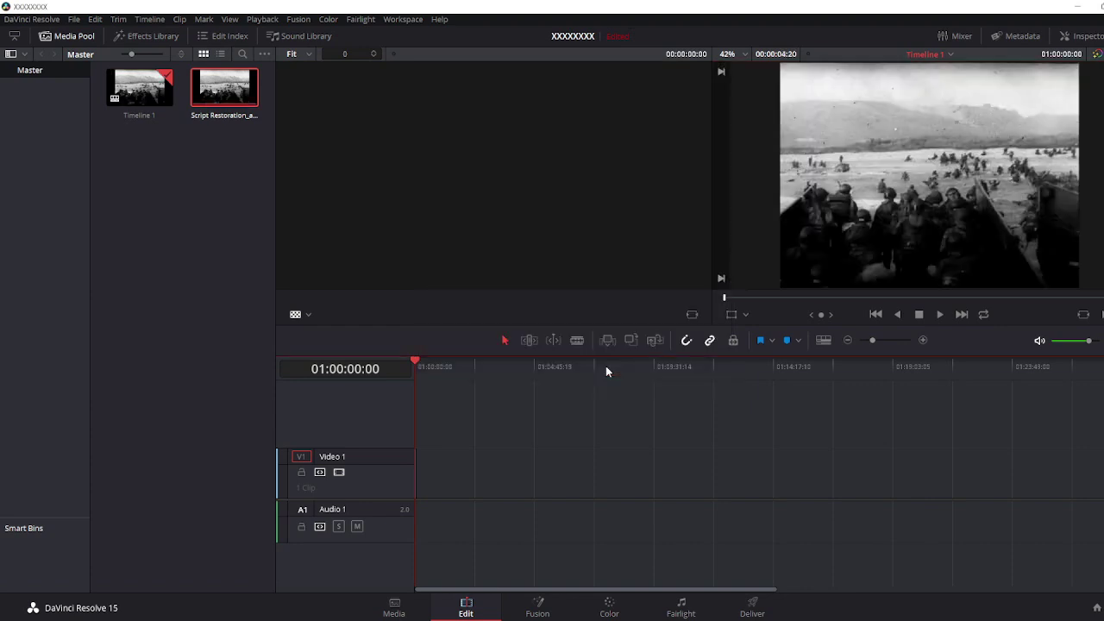
pyautogui.click(609, 604)
# - Add a serial node after node 01 and apply the Automatic Dirt Removal effect to it
pyautogui.rightClick(607, 125)
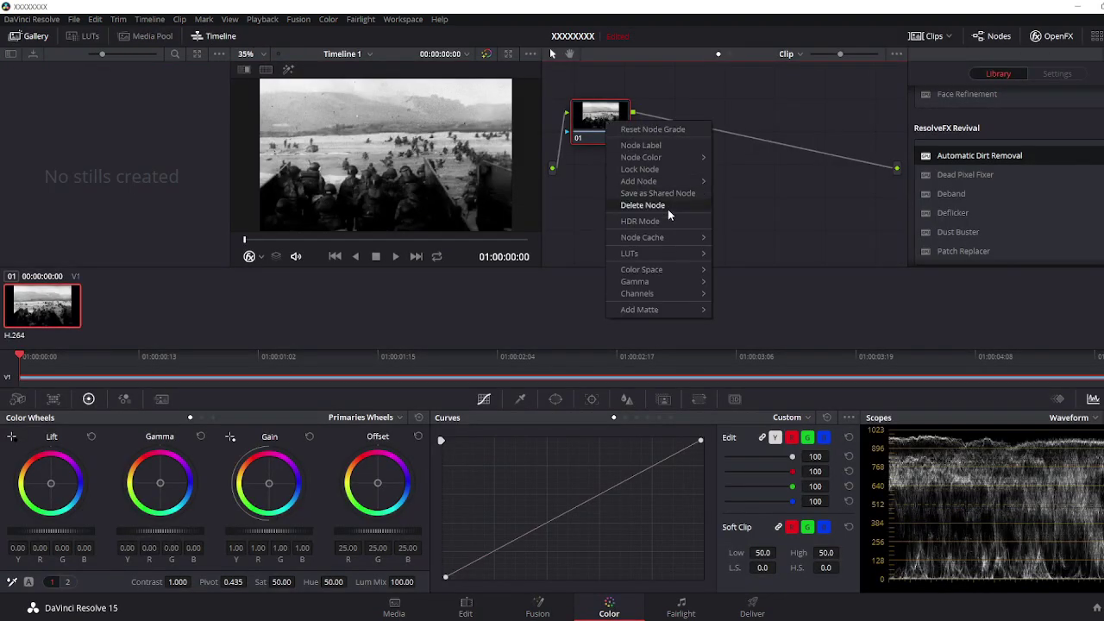
pyautogui.moveTo(681, 182)
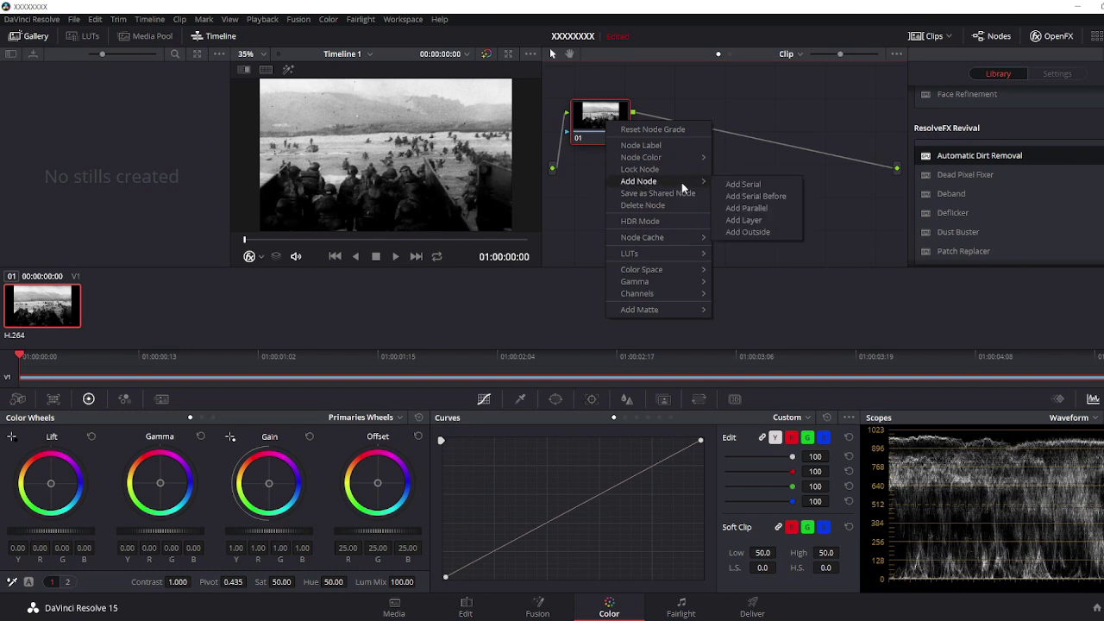
pyautogui.click(720, 185)
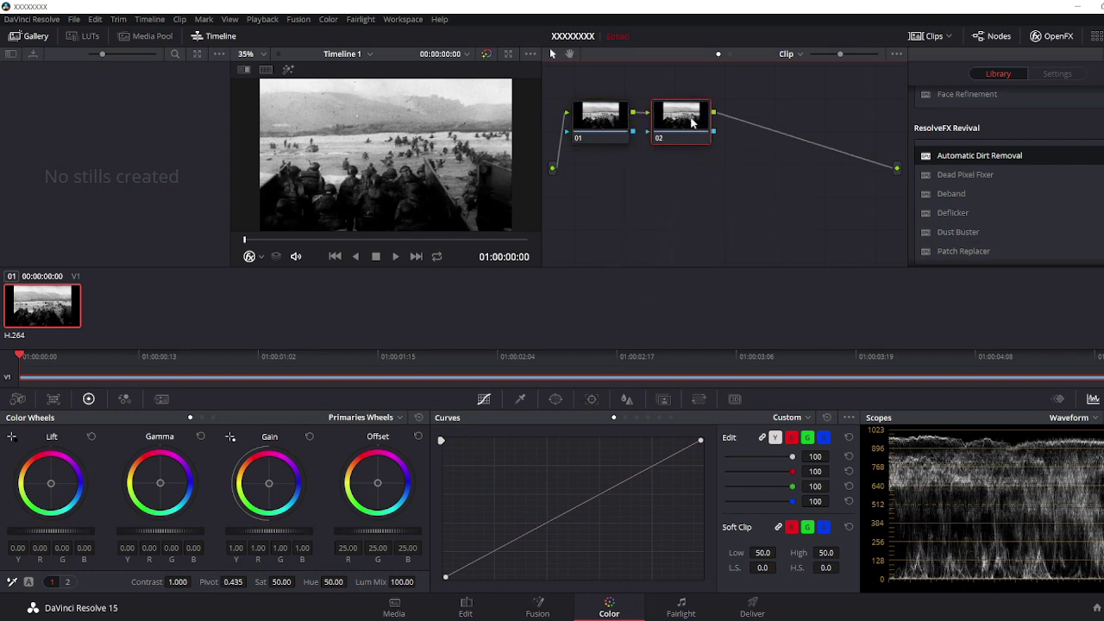
pyautogui.moveTo(992, 161); pyautogui.dragTo(940, 157)
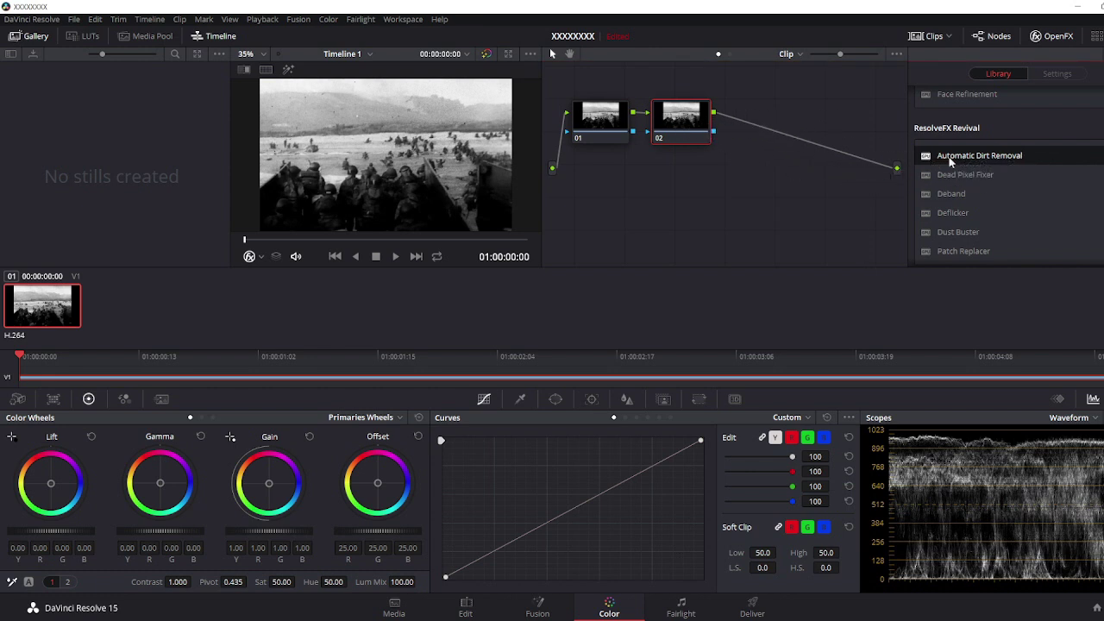
pyautogui.moveTo(964, 161); pyautogui.dragTo(671, 121)
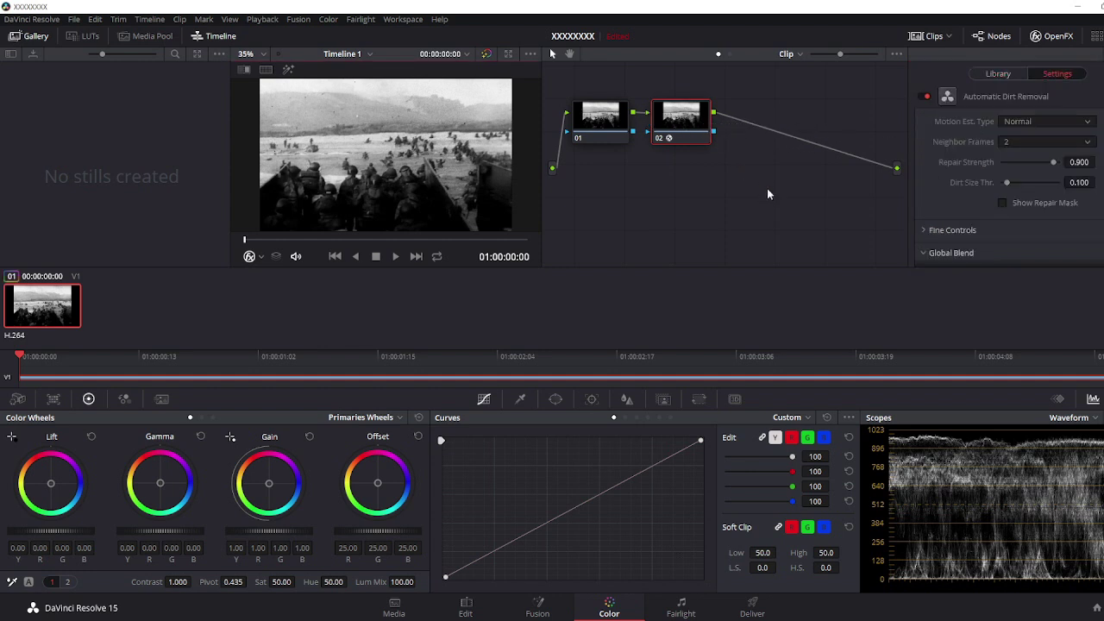
# - Play the clip with Automatic Dirt Removal and inspect its repair mask, hiding the mask again when done
pyautogui.click(400, 254)
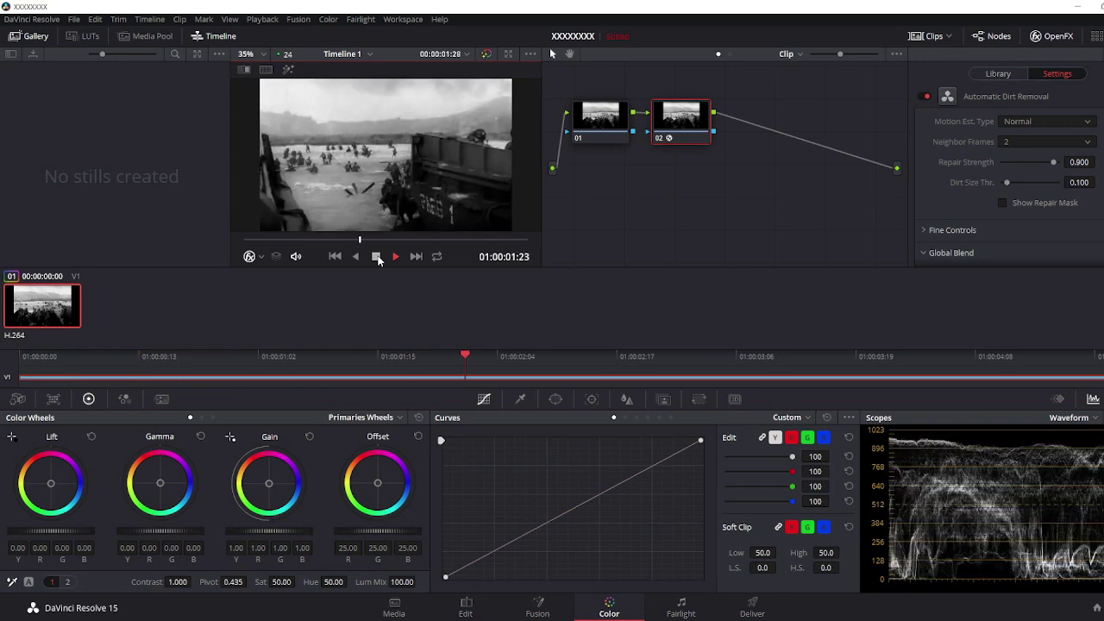
pyautogui.click(377, 259)
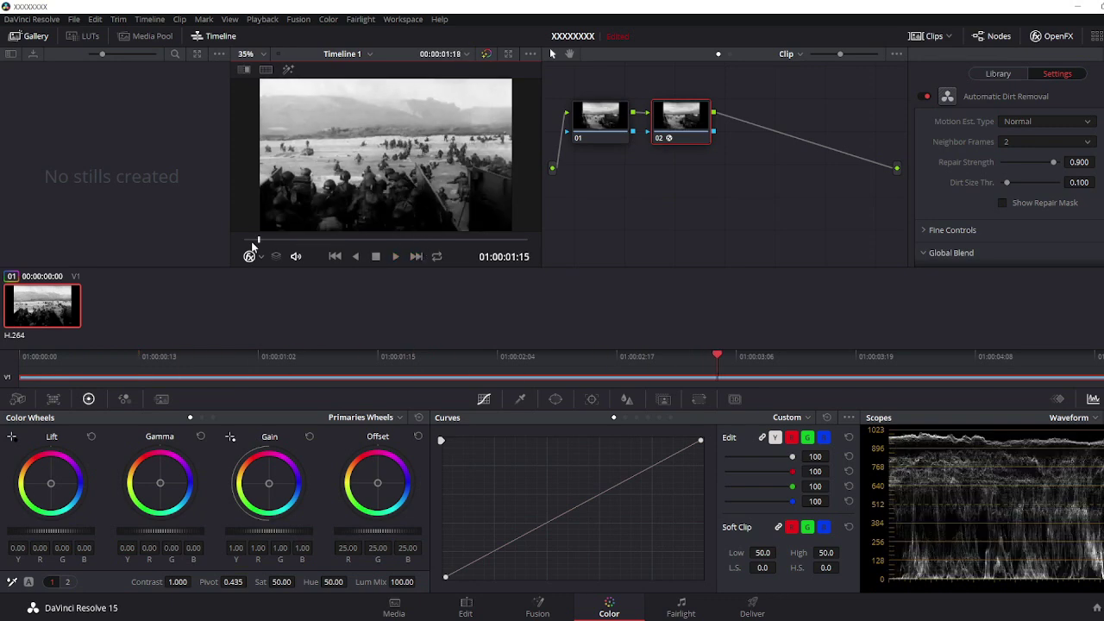
pyautogui.click(1003, 203)
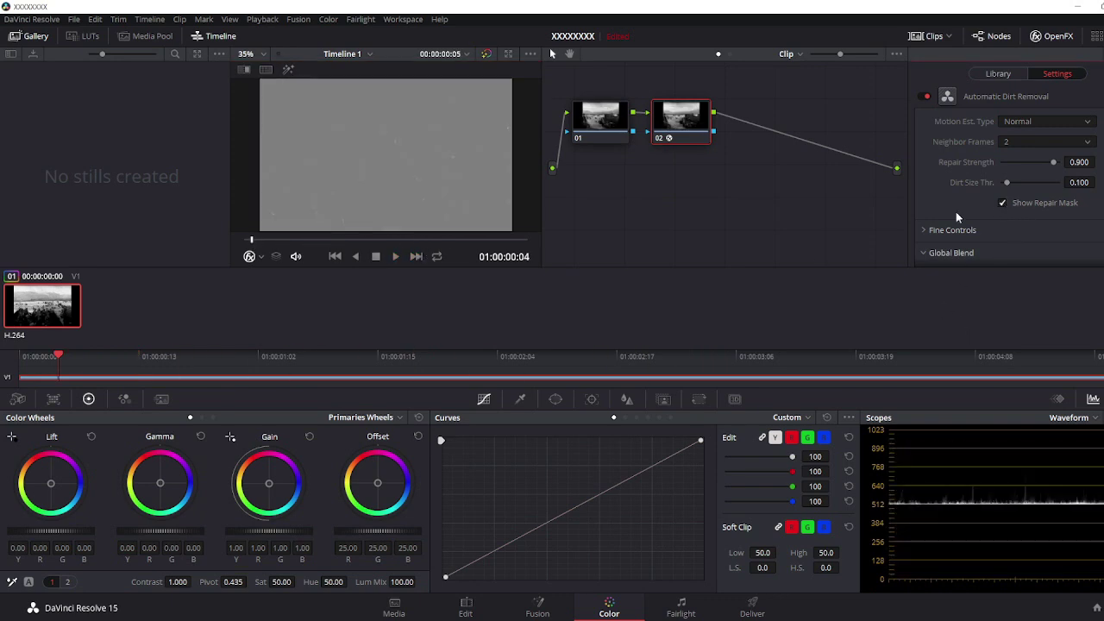
pyautogui.click(396, 256)
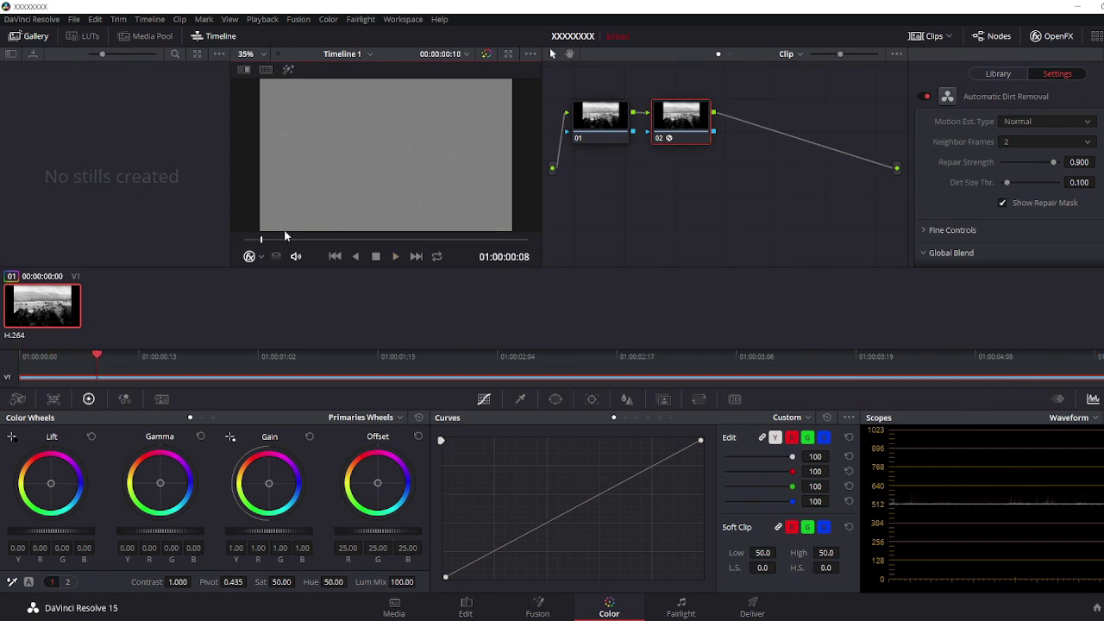
pyautogui.click(1003, 202)
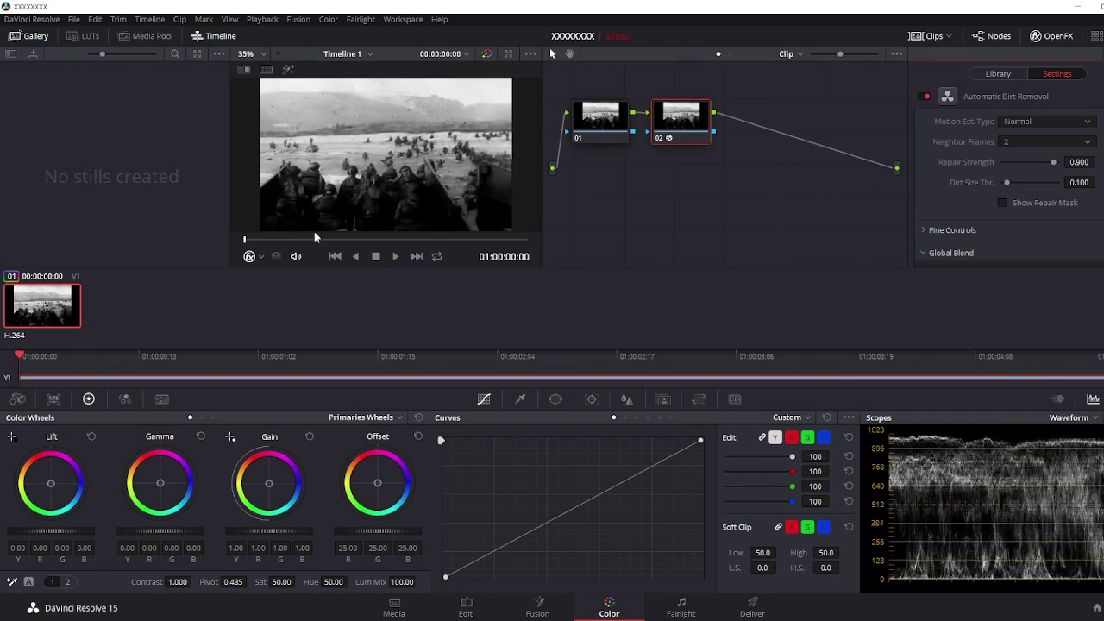
# - Move the playhead to 01:00:02:23 and apply the Dust Buster effect to node 02
pyautogui.moveTo(248, 246); pyautogui.dragTo(419, 246)
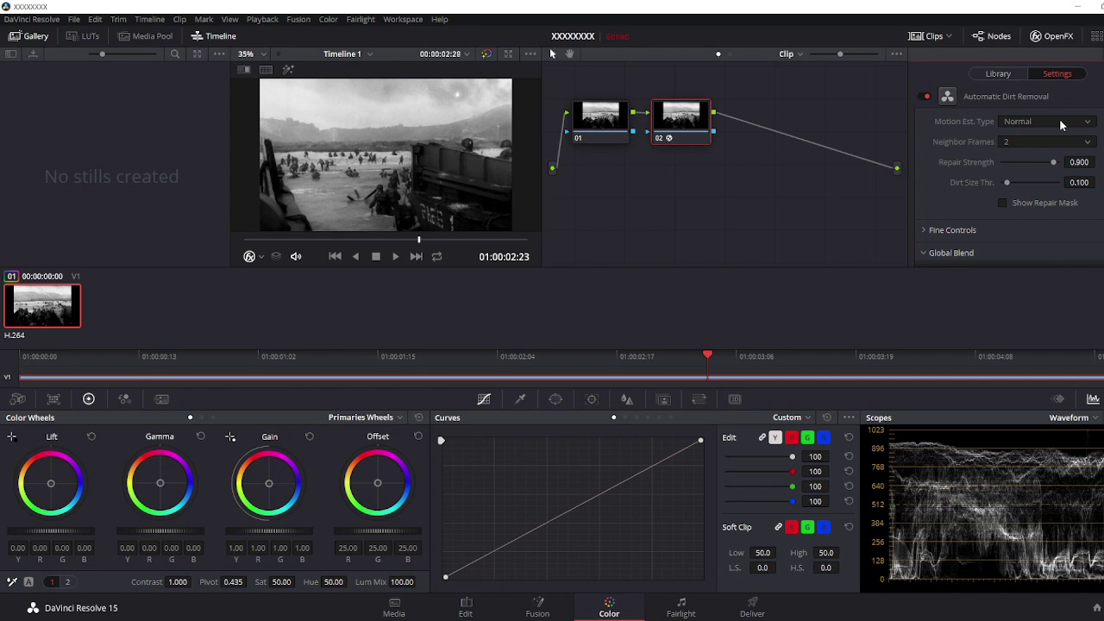
pyautogui.click(1001, 76)
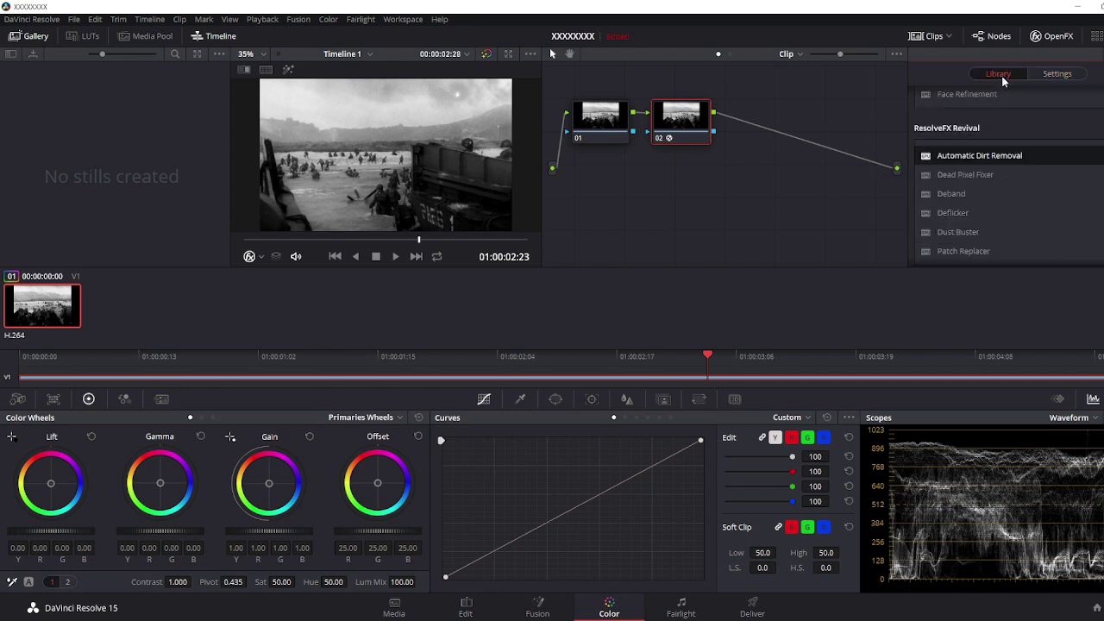
pyautogui.scroll(-2, 979, 155)
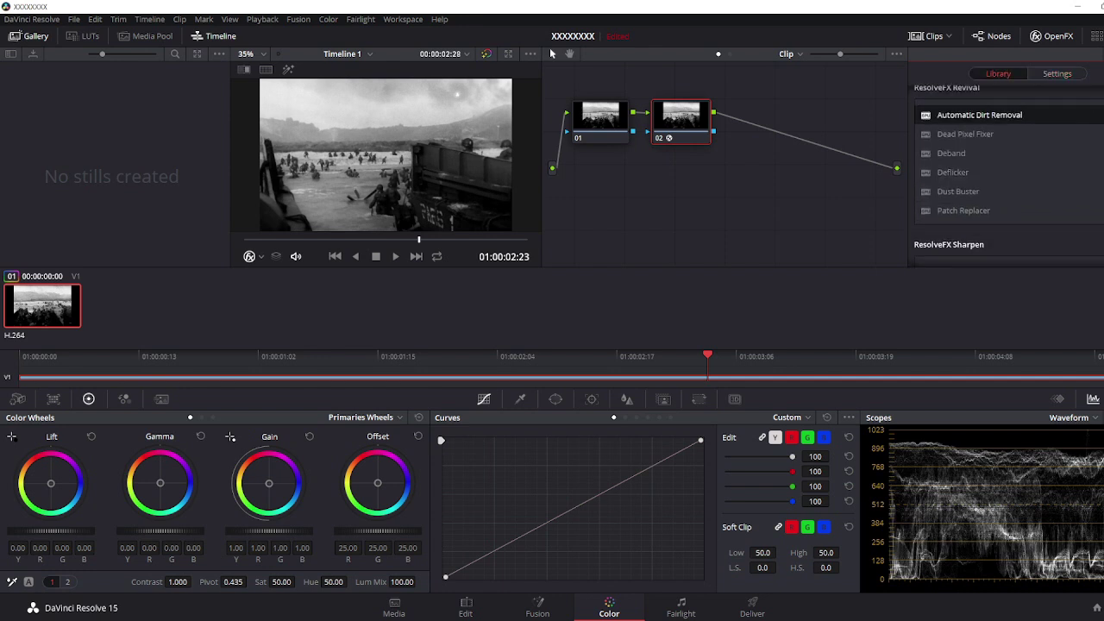
pyautogui.moveTo(958, 192); pyautogui.dragTo(673, 121)
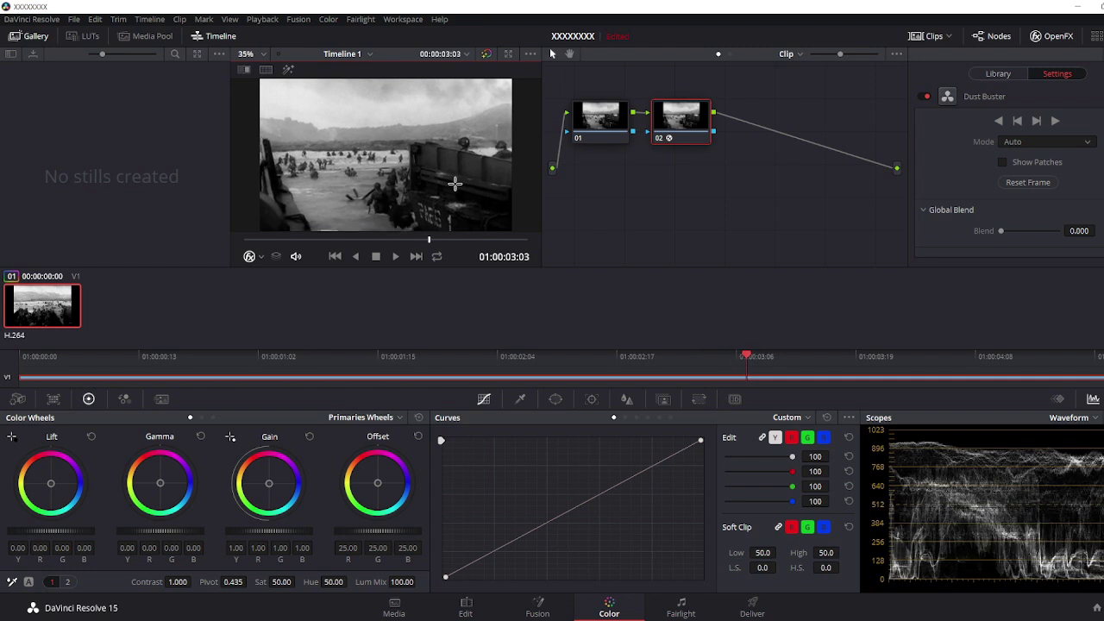
# - Step through the frames to 01:00:02:12 and box the dark spot in the sky with Dust Buster in Auto mode
pyautogui.press('Left')
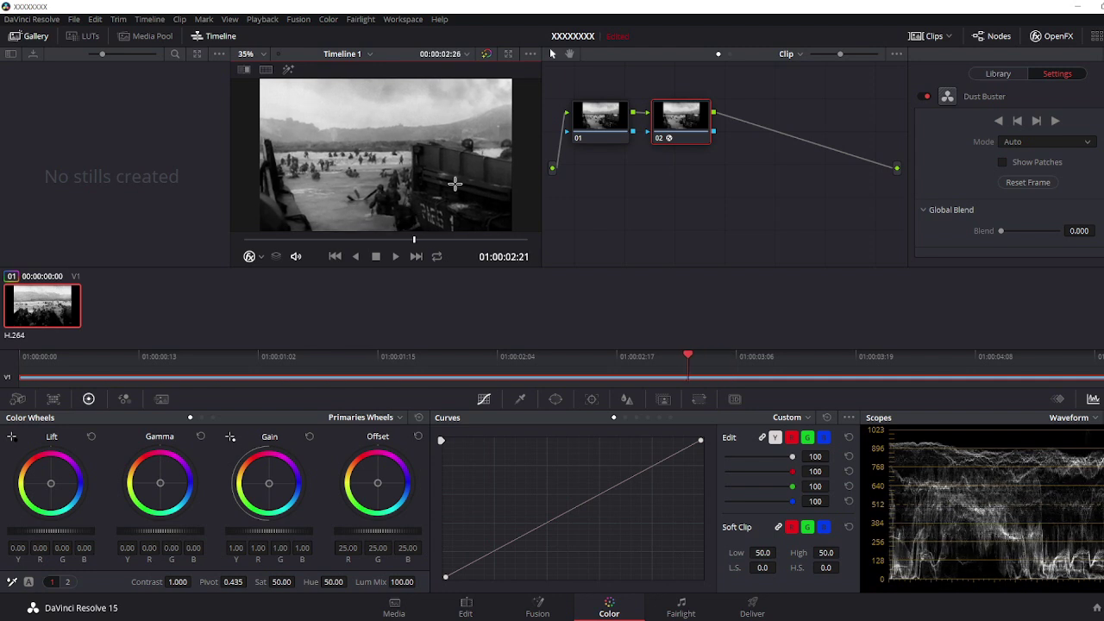
pyautogui.press('Left')
pyautogui.press('Left')
pyautogui.press('Left')
pyautogui.press('Left')
pyautogui.press('Left')
pyautogui.press('Left')
pyautogui.press('Left')
pyautogui.press('Left')
pyautogui.press('Left')
pyautogui.press('Left')
pyautogui.press('Left')
pyautogui.press('Left')
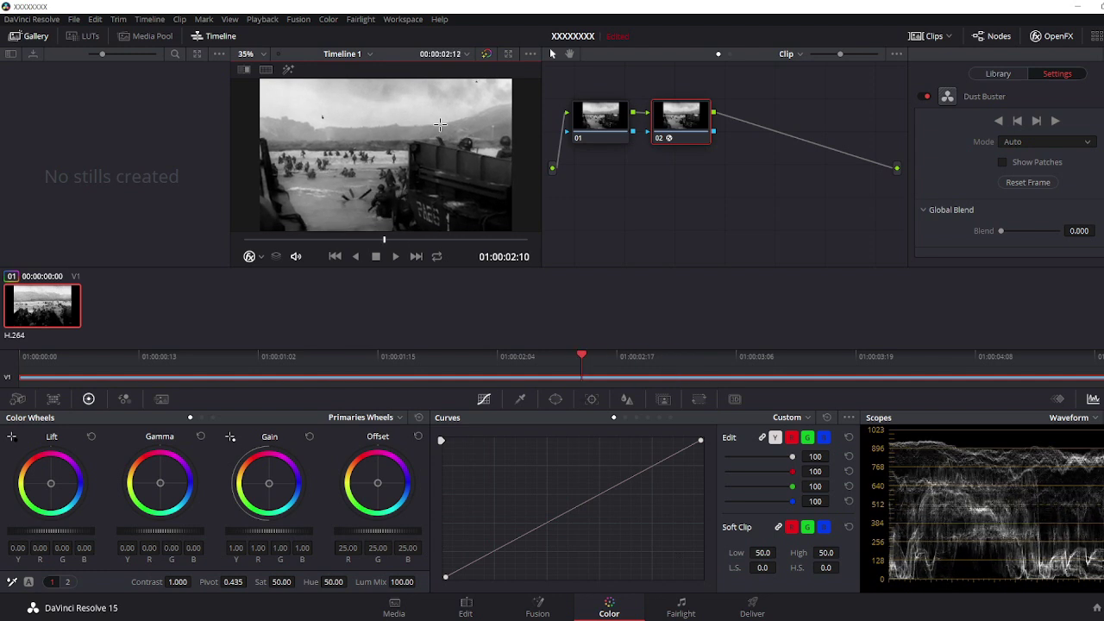
pyautogui.press('Right')
pyautogui.press('Right')
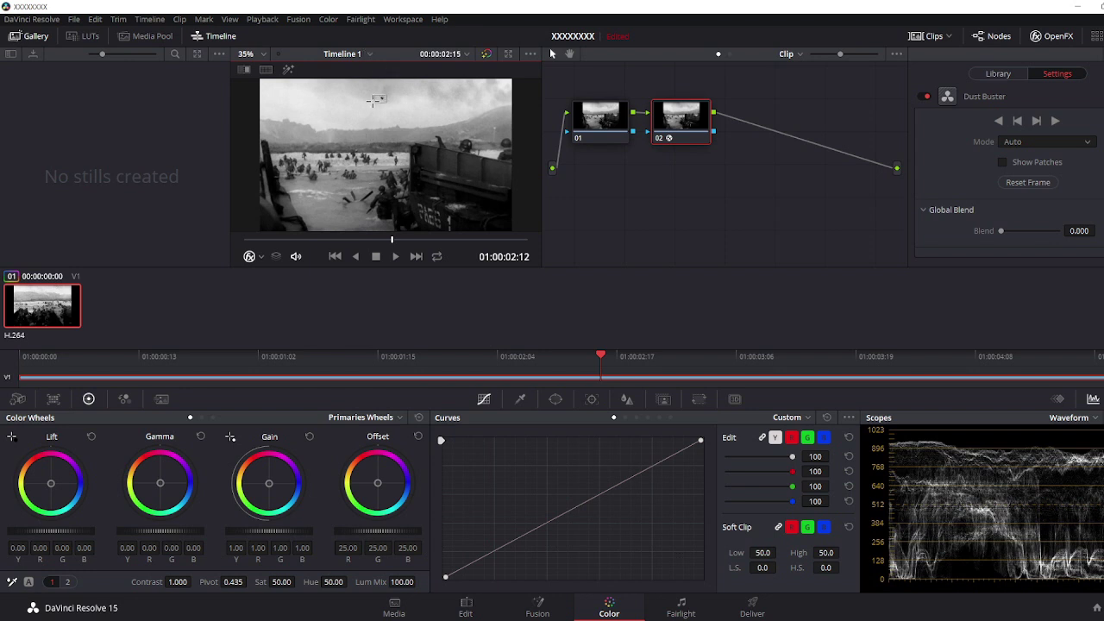
# - Step frame by frame forward to 01:00:03:01 and back to 01:00:02:02, examining the sky for remaining spots
pyautogui.press('Right')
pyautogui.press('Right')
pyautogui.press('Right')
pyautogui.press('Right')
pyautogui.press('Right')
pyautogui.press('Right')
pyautogui.press('Right')
pyautogui.press('Right')
pyautogui.press('Right')
pyautogui.press('Right')
pyautogui.press('Right')
pyautogui.press('Right')
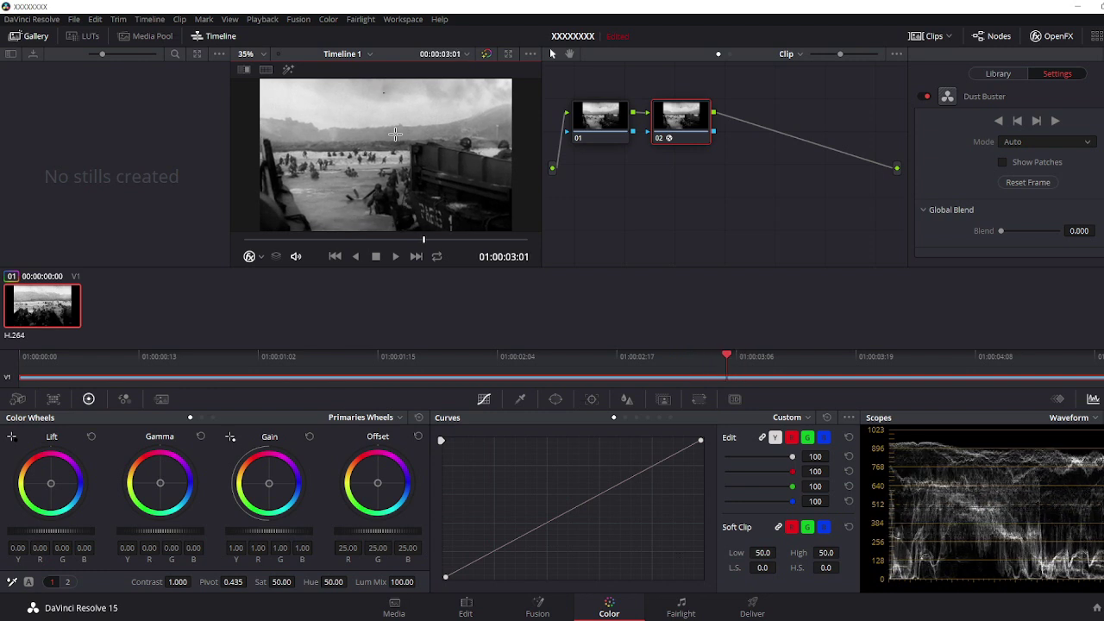
pyautogui.press('Left')
pyautogui.press('Left')
pyautogui.press('Left')
pyautogui.press('Left')
pyautogui.press('Left')
pyautogui.press('Left')
pyautogui.press('Left')
pyautogui.press('Left')
pyautogui.press('Left')
pyautogui.press('Left')
pyautogui.press('Left')
pyautogui.press('Left')
pyautogui.press('Left')
pyautogui.press('Left')
pyautogui.press('Left')
pyautogui.press('Left')
pyautogui.press('Left')
pyautogui.press('Left')
pyautogui.press('Left')
pyautogui.press('Left')
pyautogui.press('Left')
pyautogui.press('Left')
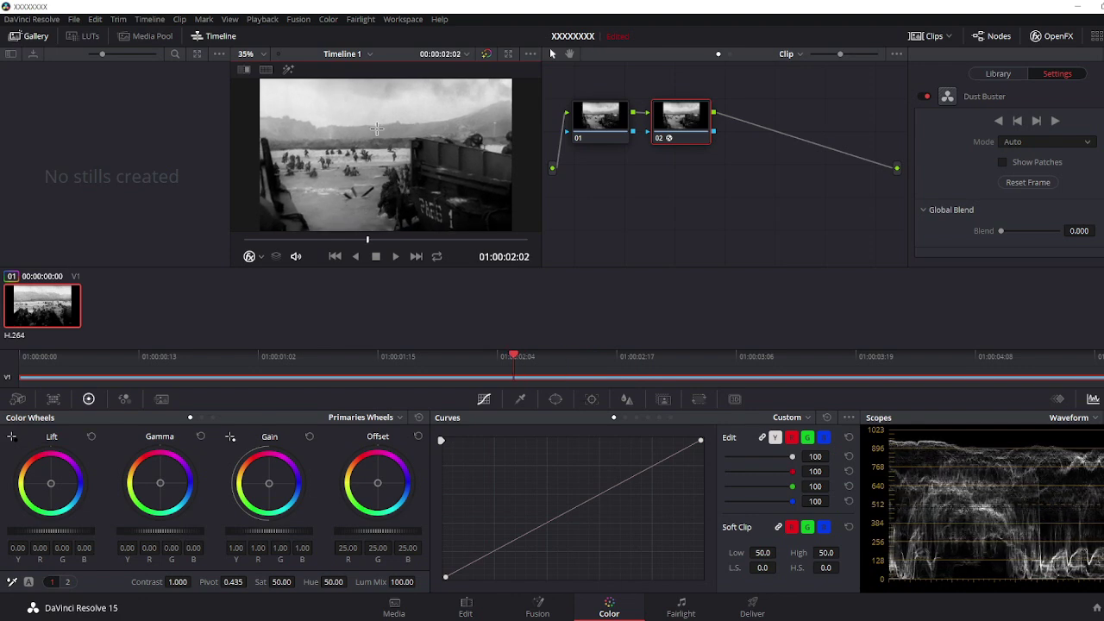
# - Step frame by frame from 01:00:02:02 to 01:00:04:09, checking the rest of the clip for dirt
pyautogui.press('Right')
pyautogui.press('Right')
pyautogui.press('Right')
pyautogui.press('Right')
pyautogui.press('Right')
pyautogui.press('Right')
pyautogui.press('Right')
pyautogui.press('Right')
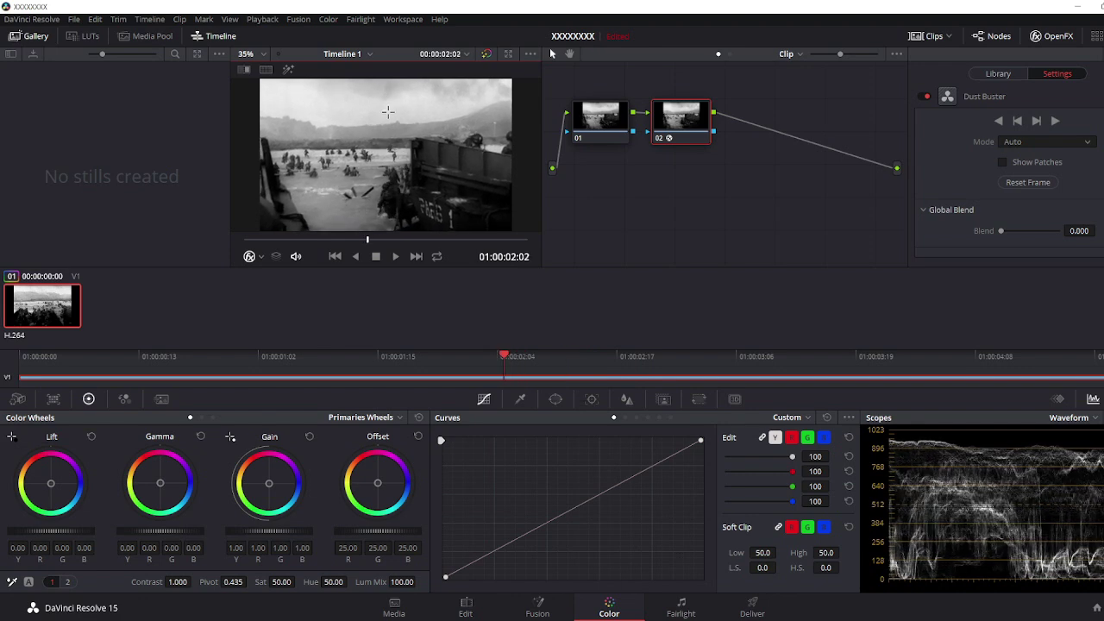
pyautogui.press('Right')
pyautogui.press('Right')
pyautogui.press('Right')
pyautogui.press('Right')
pyautogui.press('Right')
pyautogui.press('Right')
pyautogui.press('Right')
pyautogui.press('Right')
pyautogui.press('Right')
pyautogui.press('Right')
pyautogui.press('Right')
pyautogui.press('Right')
pyautogui.press('Right')
pyautogui.press('Right')
pyautogui.press('Right')
pyautogui.press('Right')
pyautogui.press('Right')
pyautogui.press('Right')
pyautogui.press('Right')
pyautogui.press('Right')
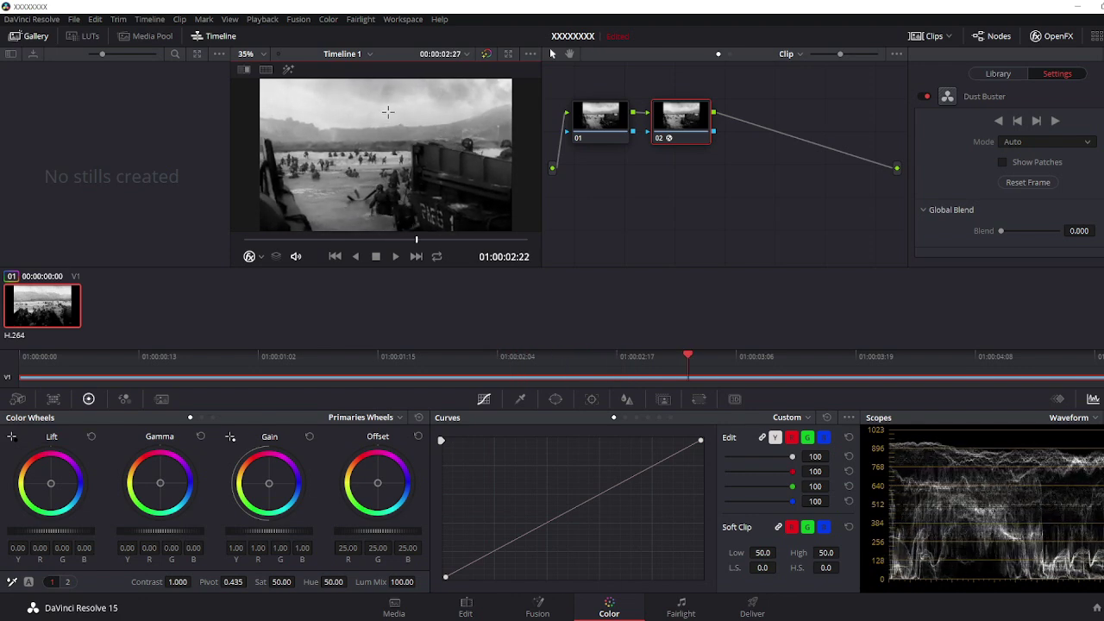
pyautogui.press('Left')
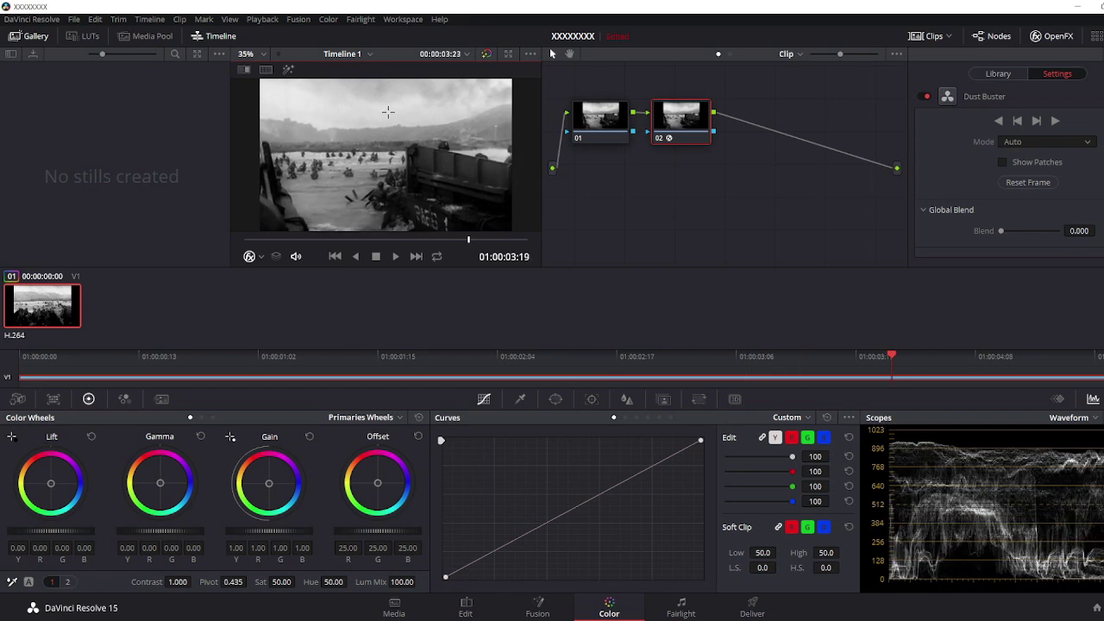
pyautogui.press('Right')
pyautogui.press('Right')
pyautogui.press('Right')
pyautogui.press('Right')
pyautogui.press('Right')
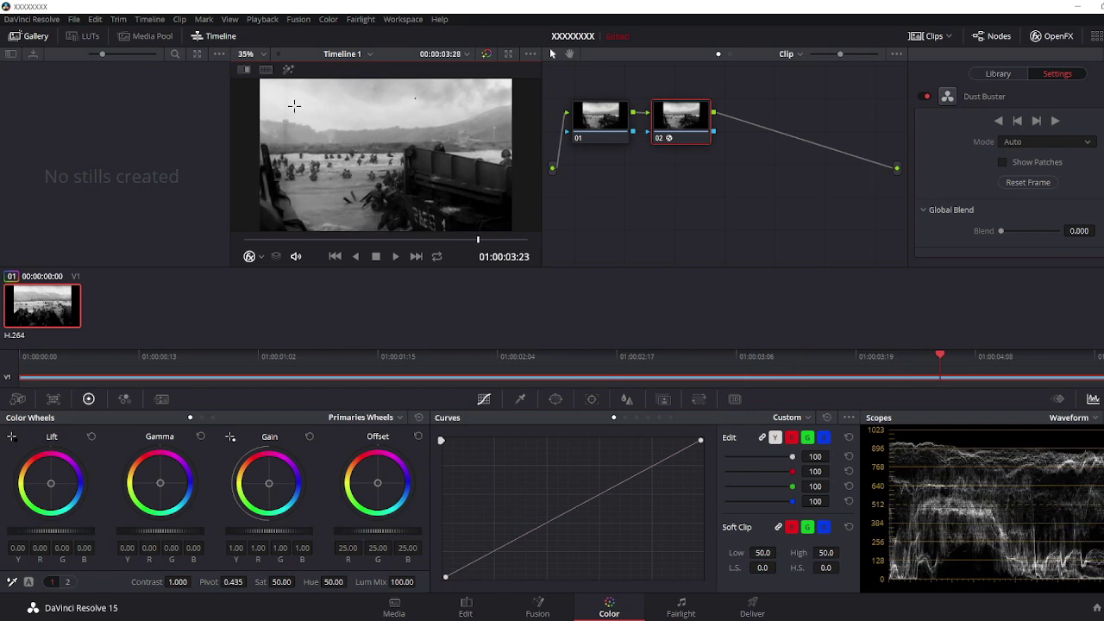
pyautogui.press('Right')
pyautogui.press('Right')
pyautogui.press('Right')
pyautogui.press('Right')
pyautogui.press('Right')
pyautogui.press('Right')
pyautogui.press('Right')
pyautogui.press('Right')
pyautogui.press('Right')
pyautogui.press('Right')
pyautogui.press('Right')
pyautogui.press('Right')
pyautogui.press('Right')
pyautogui.press('Right')
pyautogui.press('Right')
pyautogui.press('Right')
pyautogui.press('Right')
pyautogui.press('Right')
pyautogui.press('Right')
pyautogui.press('Right')
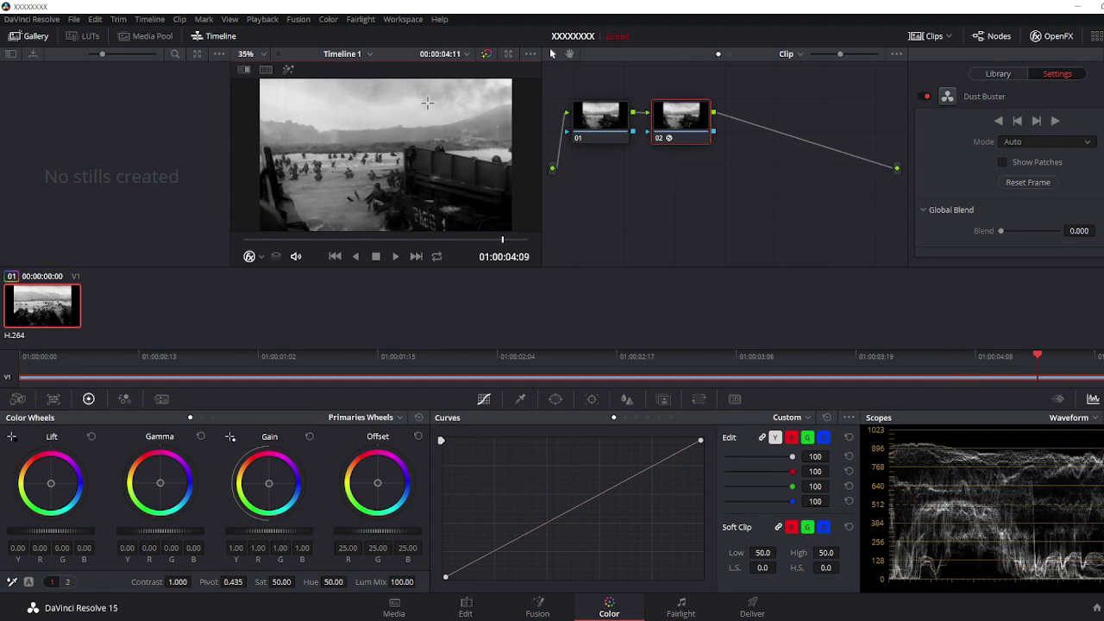
# - Return to the clip's first frames and box the sky spot at 01:00:00:01 with Dust Buster
pyautogui.click(243, 241)
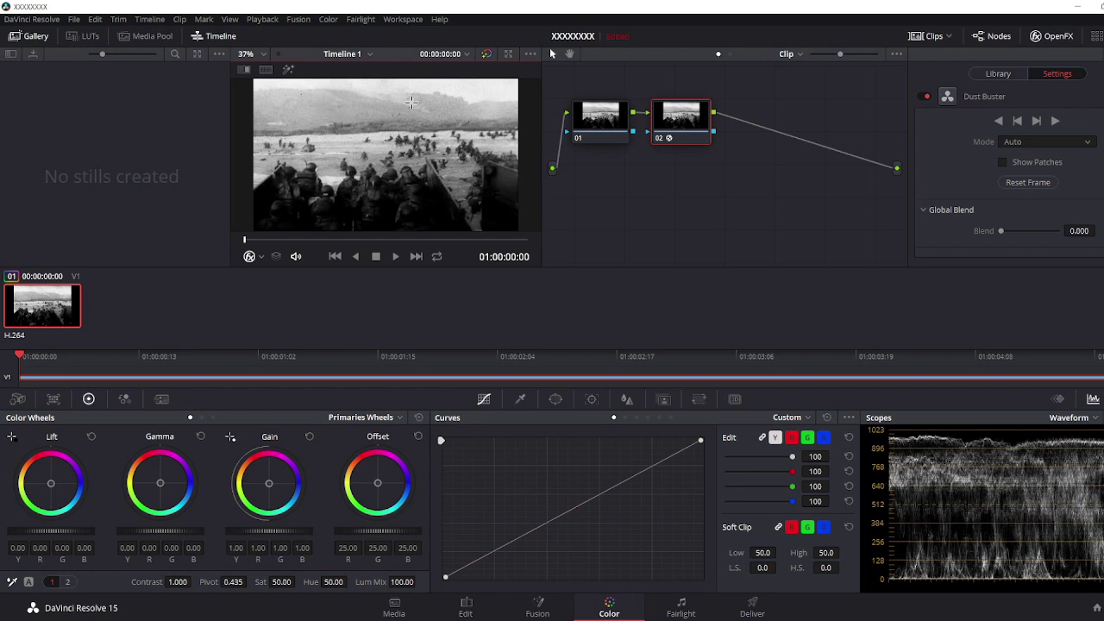
pyautogui.press('Right')
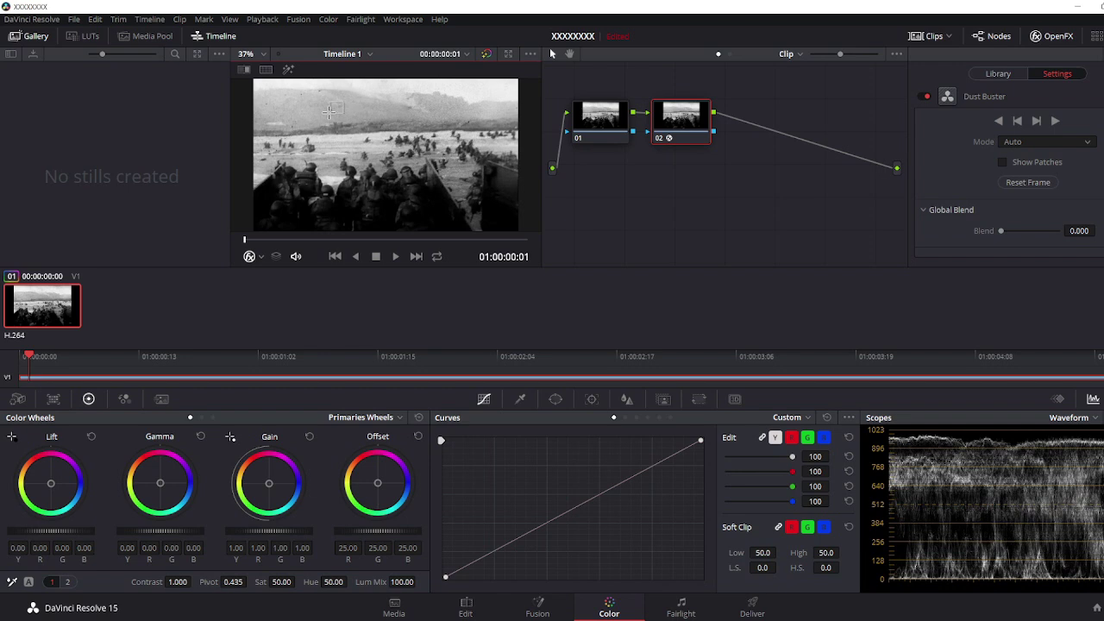
pyautogui.press('Right')
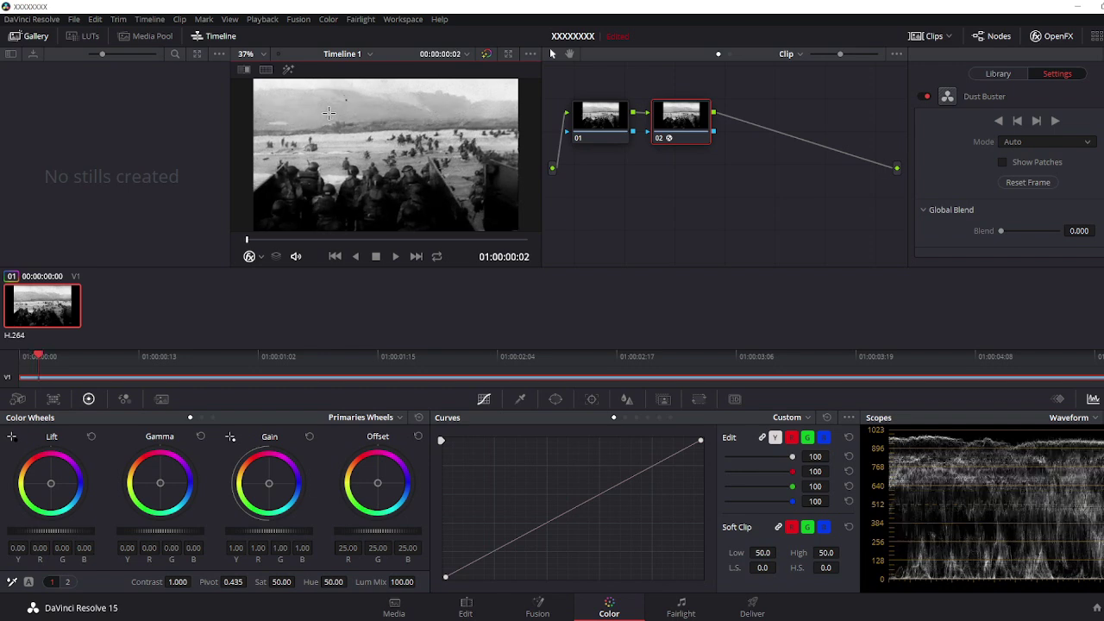
# - Play the cleaned clip and scrub back to 01:00:03:06 to check the spot removal
pyautogui.click(396, 256)
pyautogui.click(377, 257)
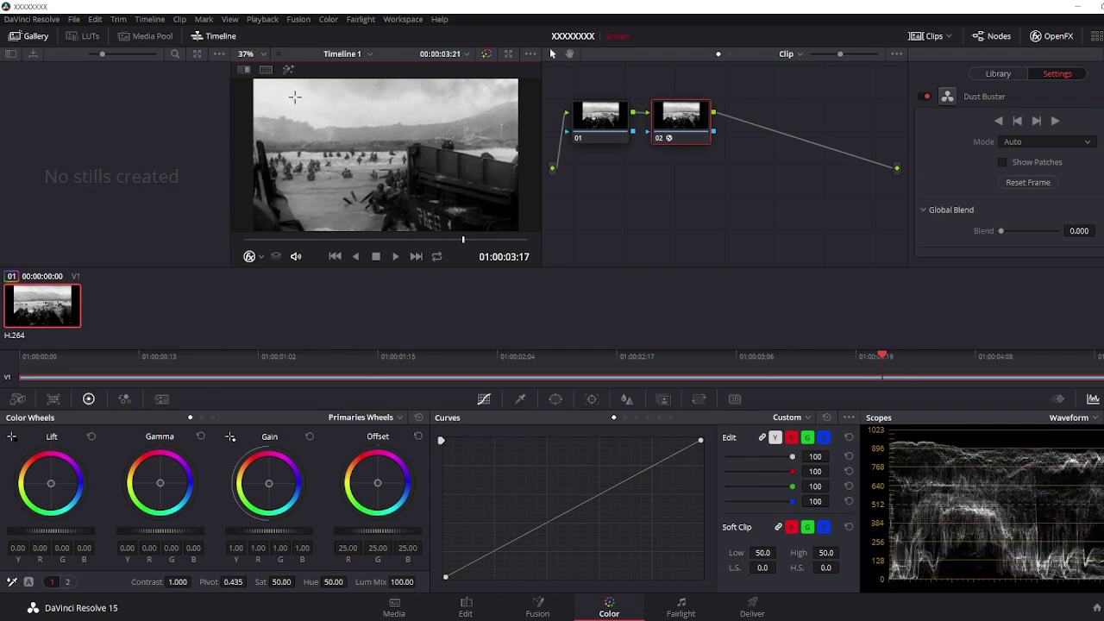
pyautogui.moveTo(466, 241); pyautogui.dragTo(436, 237)
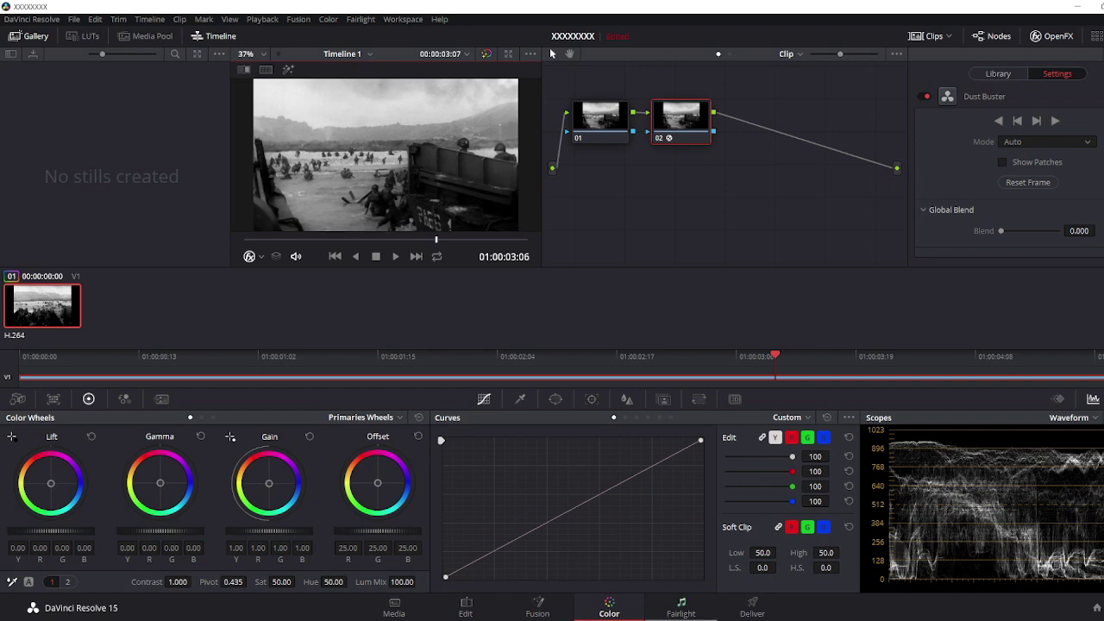
# - Queue the entire timeline for rendering as CLEAND in QuickTime format with the H.264 codec and start the render
pyautogui.click(749, 613)
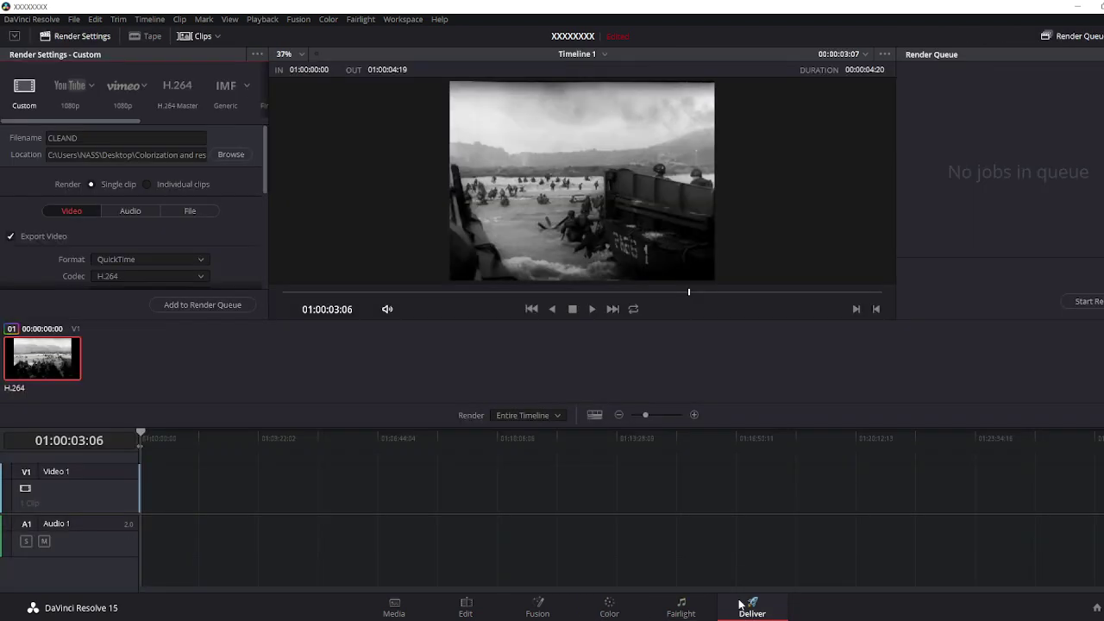
pyautogui.click(232, 306)
pyautogui.click(1083, 301)
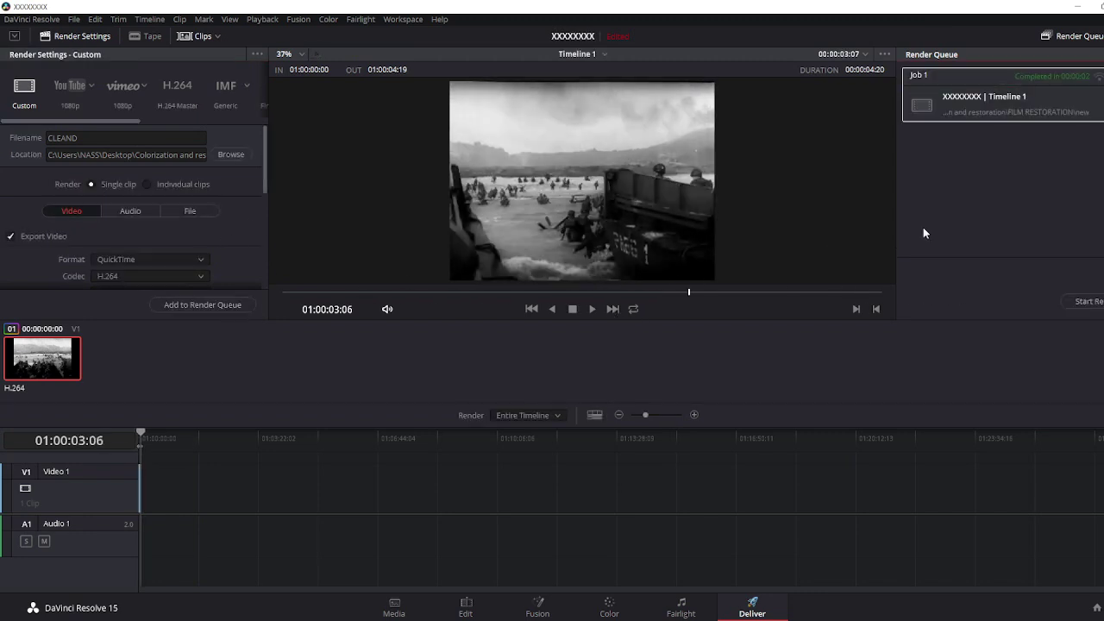
# - Close DaVinci Resolve without saving the project and return to the FILM RESTORATION\new folder
pyautogui.hotkey('alt', 'F4')
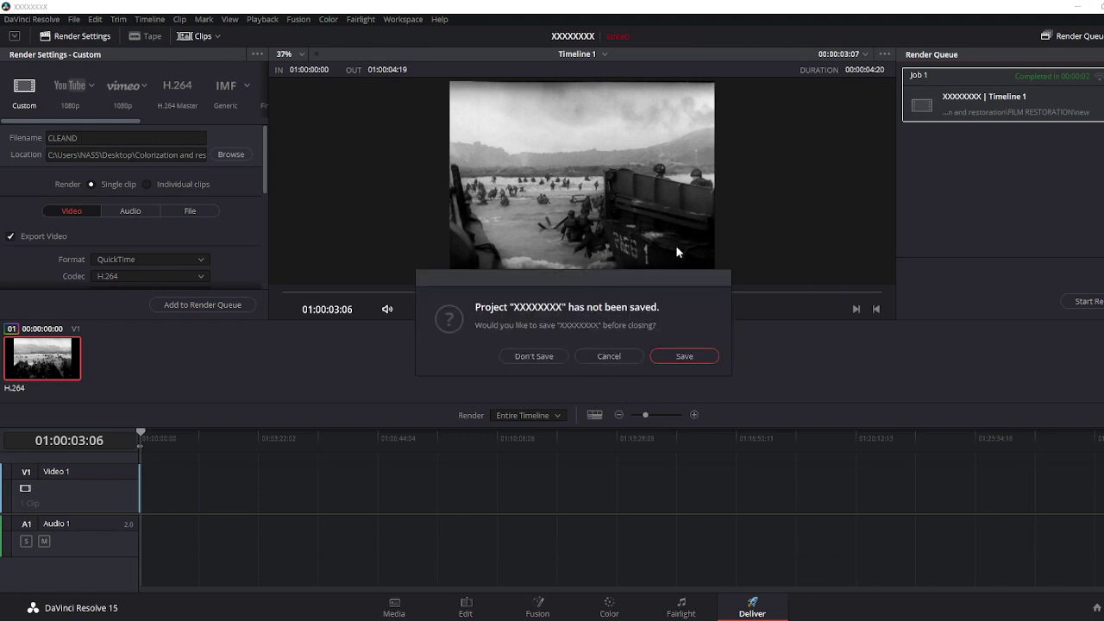
pyautogui.click(532, 359)
pyautogui.click(589, 235)
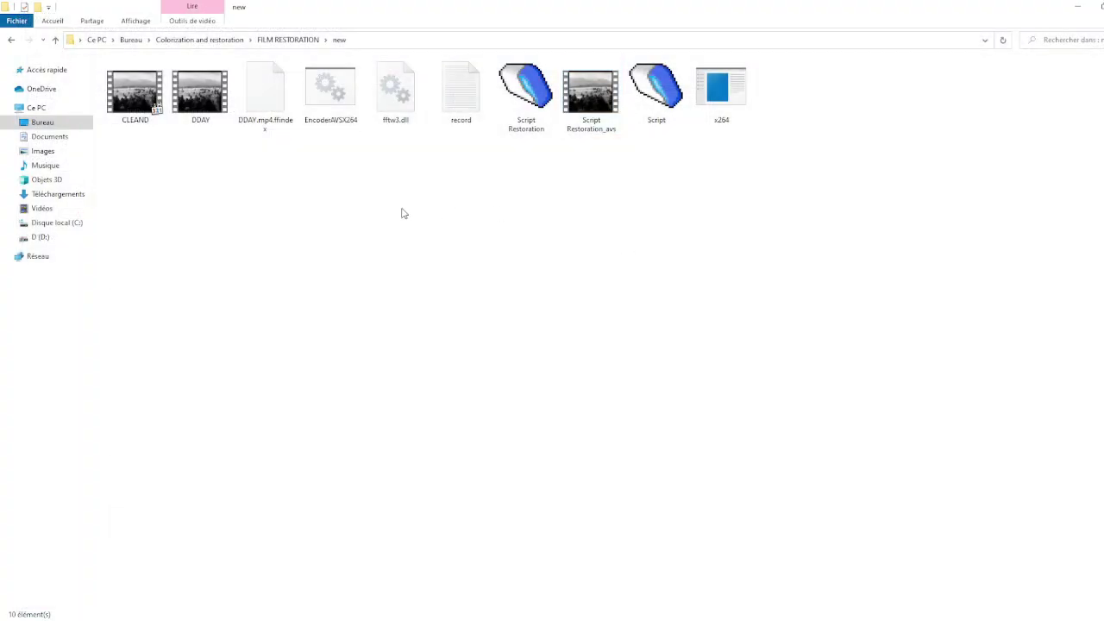
pyautogui.rightClick(400, 213)
pyautogui.click(431, 257)
# - Play the rendered CLEAND.mov several times to check the cleaned footage, and close the player
pyautogui.click(130, 108)
pyautogui.press('Return')
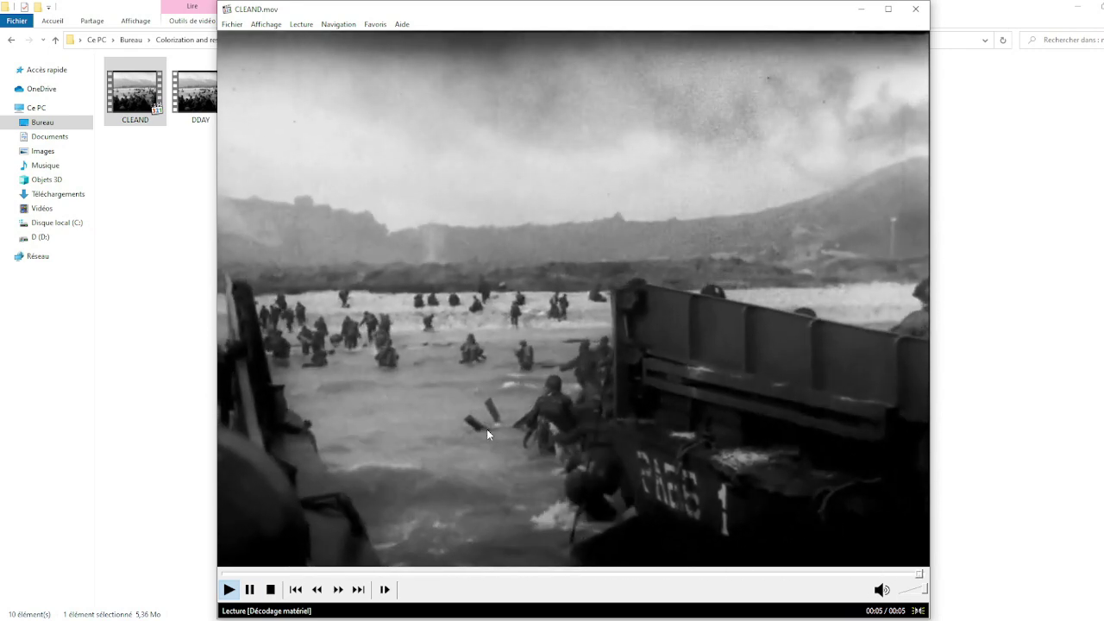
pyautogui.click(228, 590)
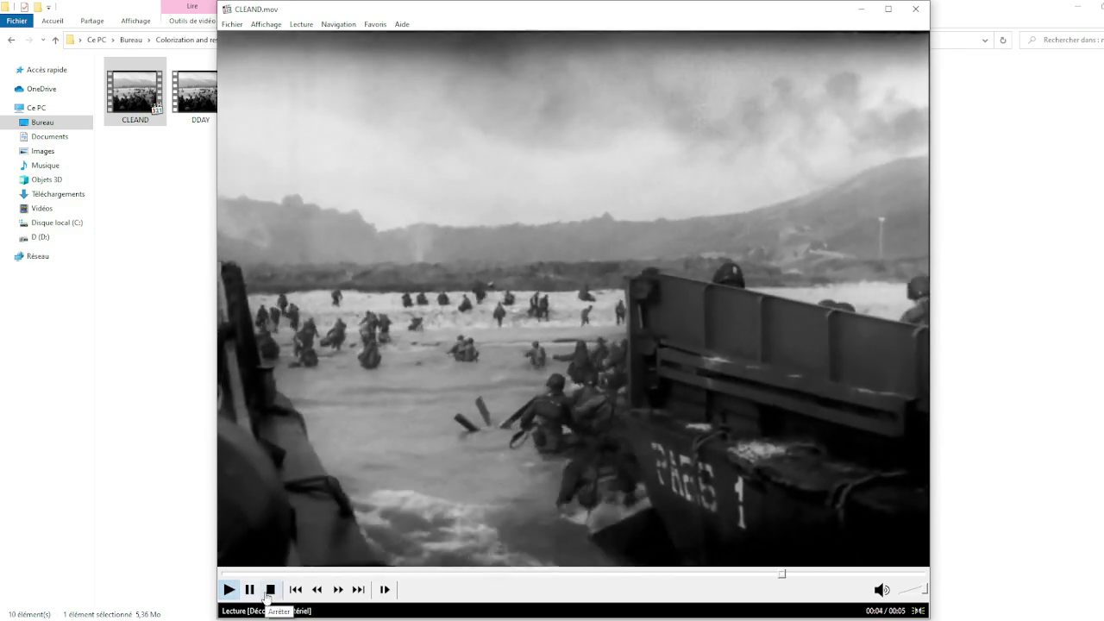
pyautogui.click(231, 590)
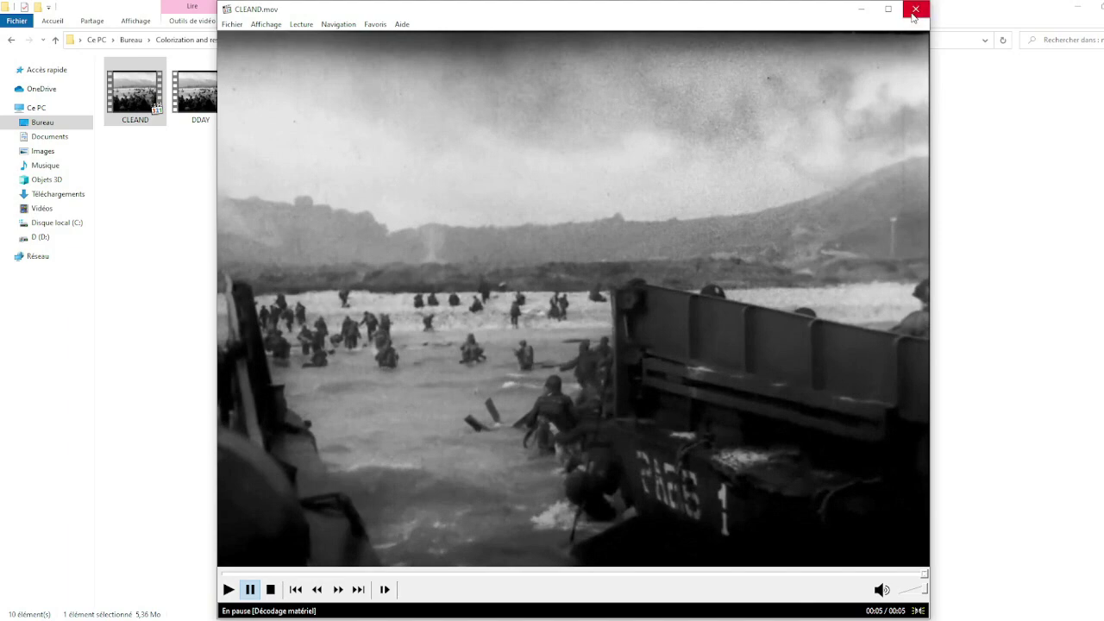
pyautogui.doubleClick(707, 199)
pyautogui.doubleClick(534, 325)
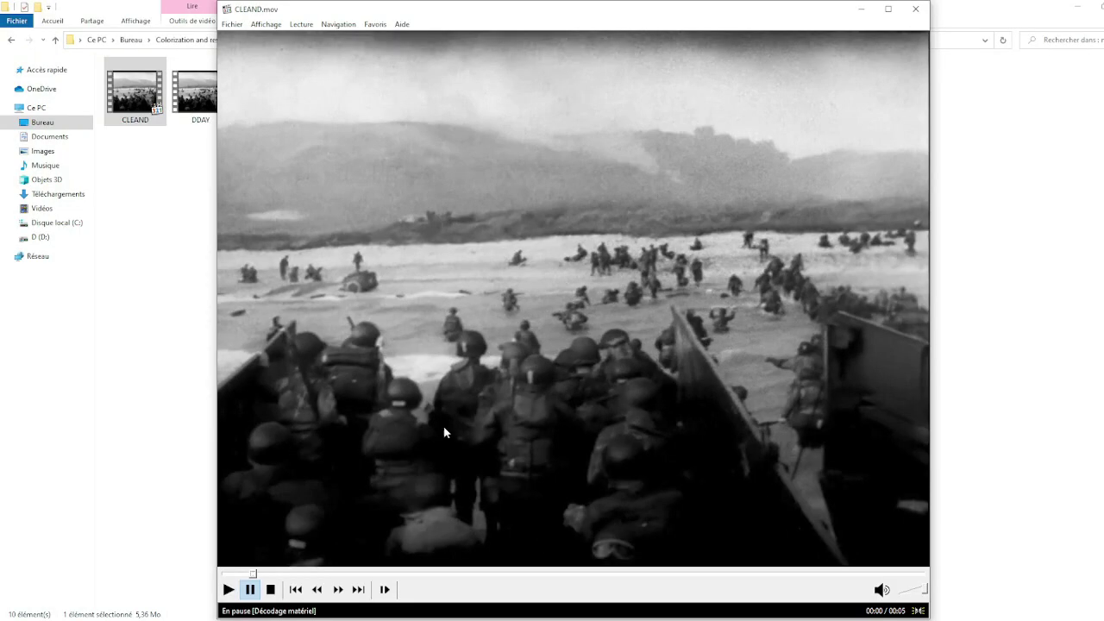
pyautogui.click(233, 591)
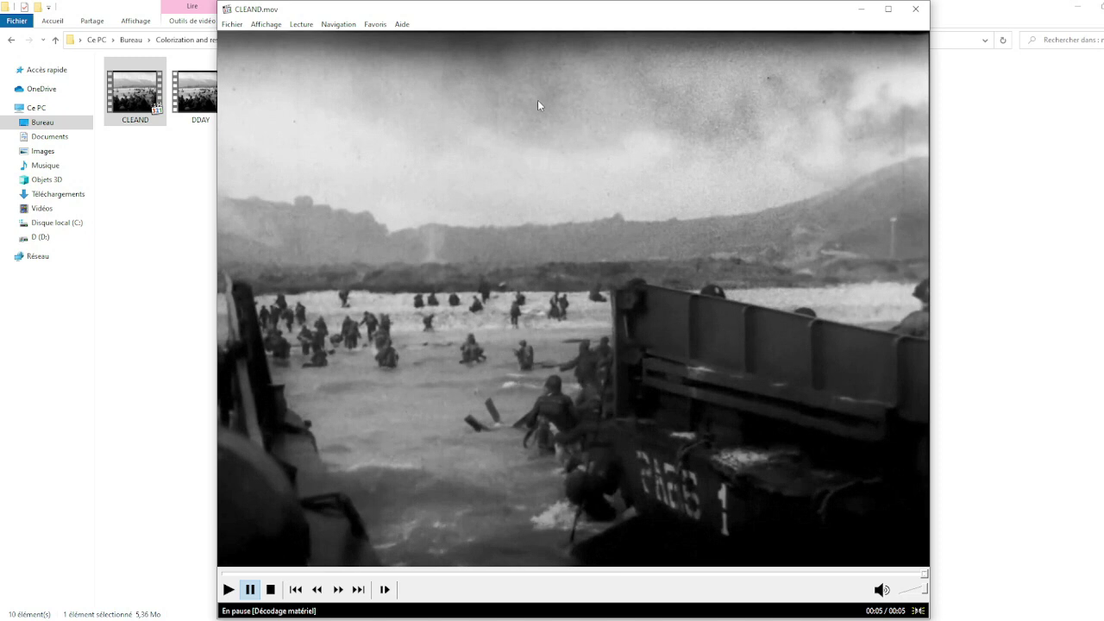
pyautogui.click(928, 10)
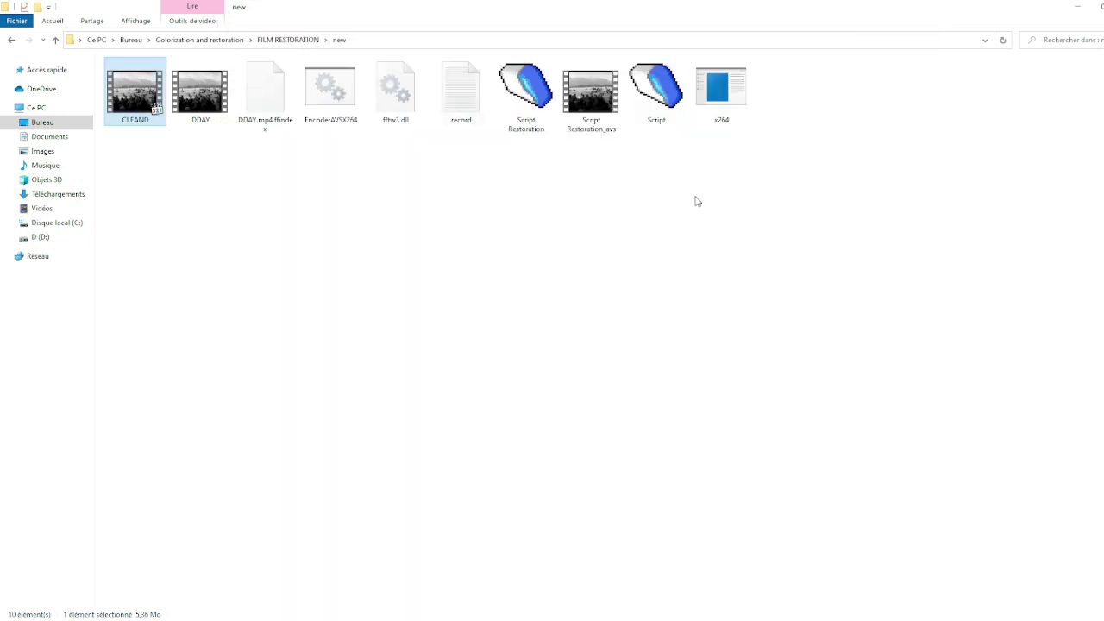
pyautogui.moveTo(697, 201); pyautogui.dragTo(190, 156)
pyautogui.click(136, 110)
pyautogui.click(171, 396)
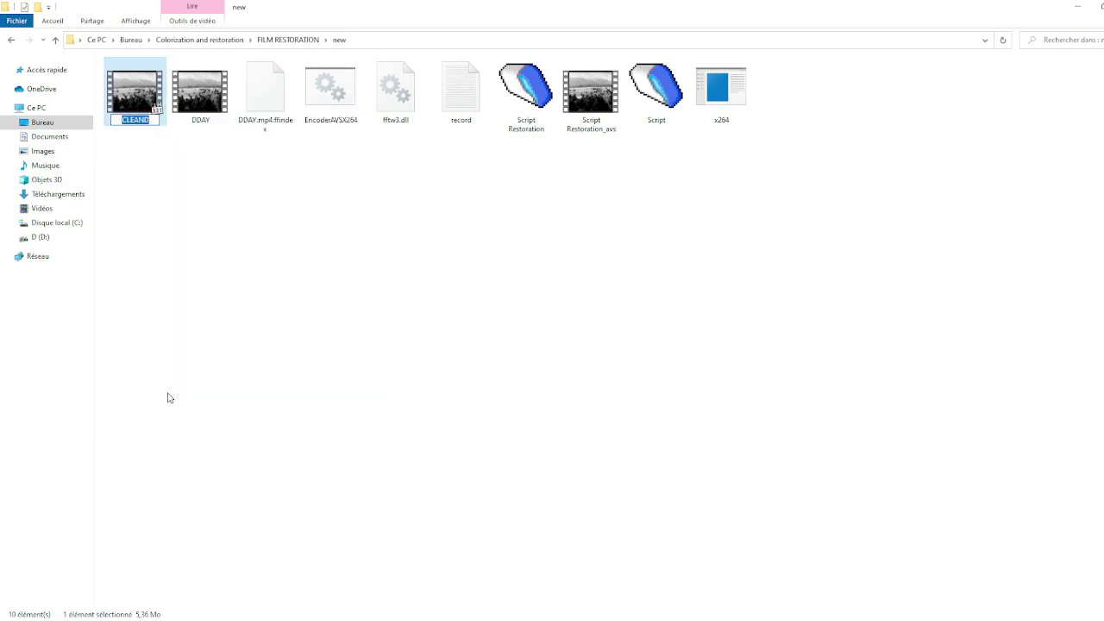
pyautogui.click(403, 270)
# - Open Script Restoration in AvsPmod and change the source video's name to CLEAND
pyautogui.doubleClick(526, 90)
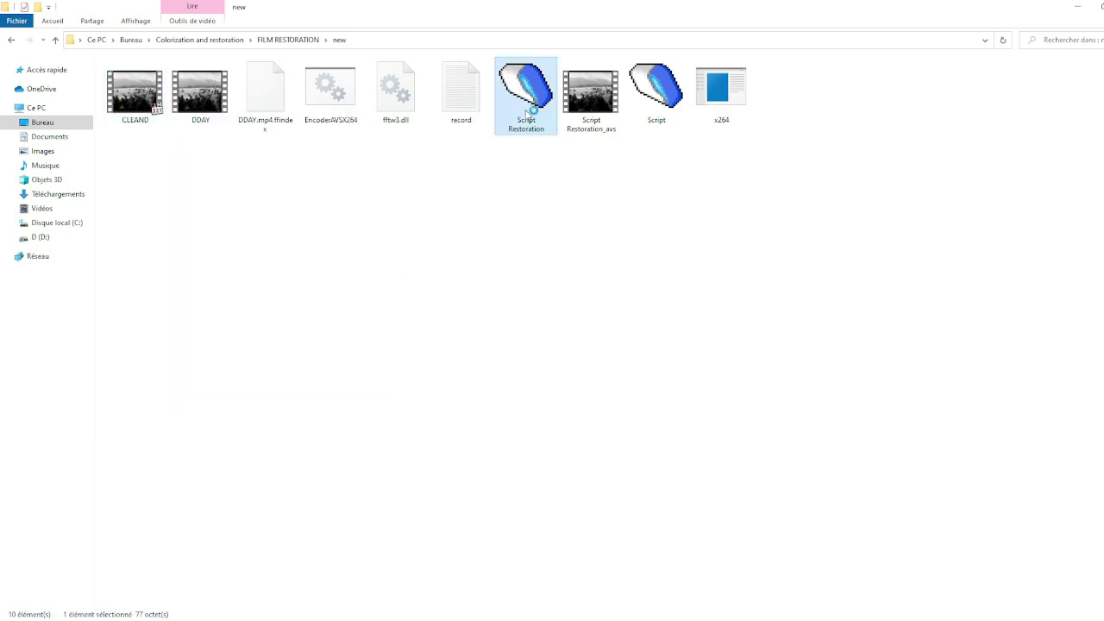
pyautogui.doubleClick(225, 77)
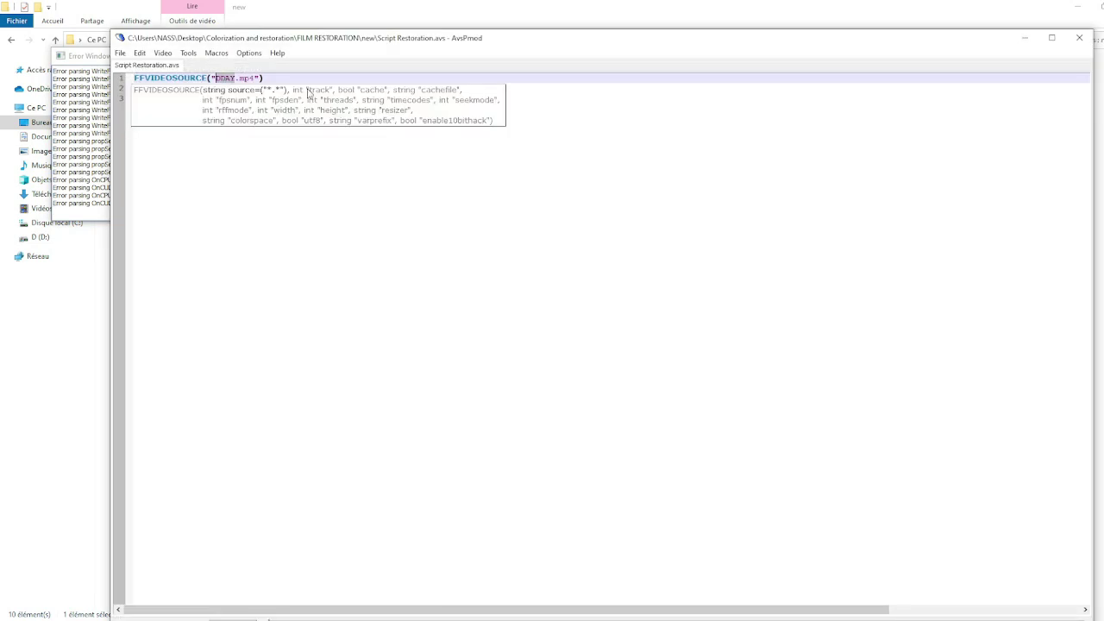
pyautogui.write('CLEAND')
pyautogui.click(403, 197)
pyautogui.write('SpotLess(RadT=6, ThSAD2=900, pel=4, chroma=true)')
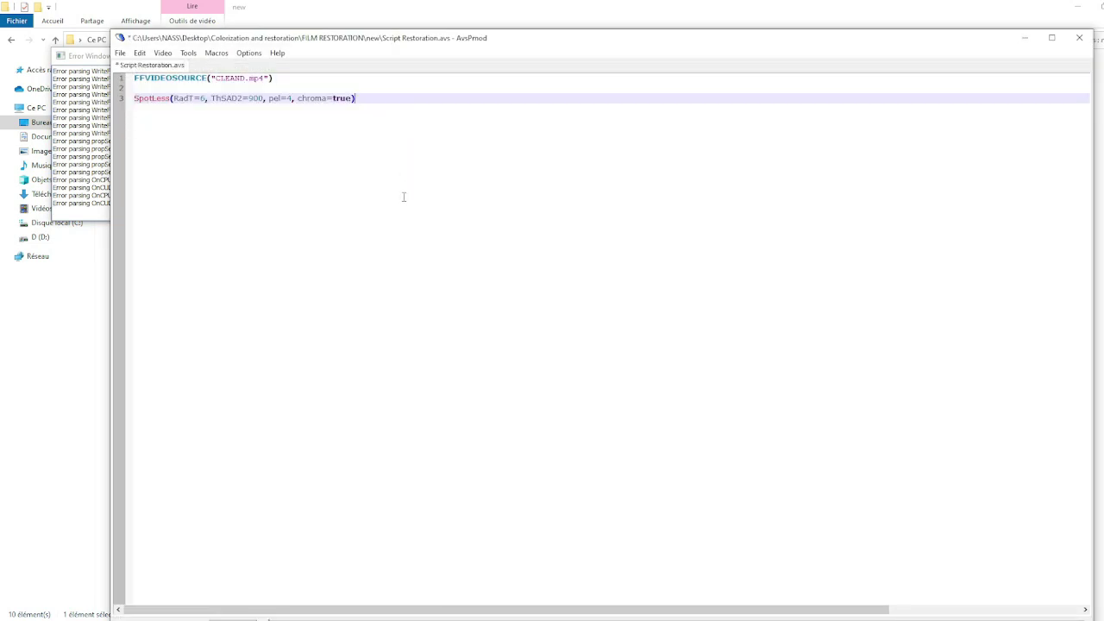
# - Copy the Denoising and Degrain block, through the FFT3DFilter line, from Script.avs and replace the SpotLess line in Script Restoration.avs with it
pyautogui.click(831, 587)
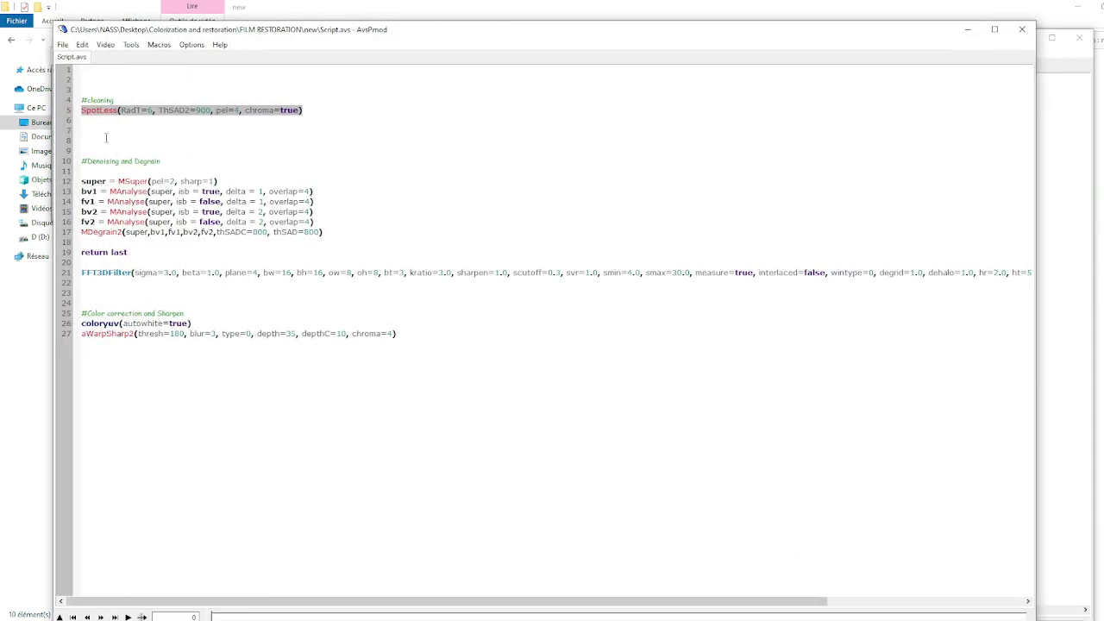
pyautogui.moveTo(82, 160); pyautogui.dragTo(1057, 271)
pyautogui.hotkey('ctrl', 'c')
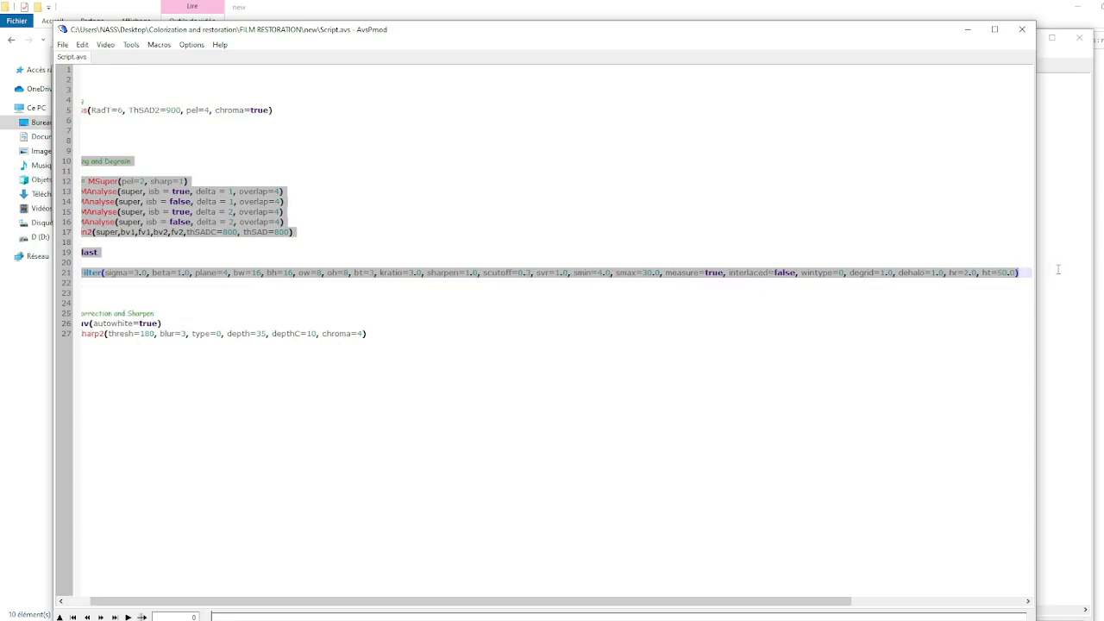
pyautogui.click(969, 29)
pyautogui.click(120, 102)
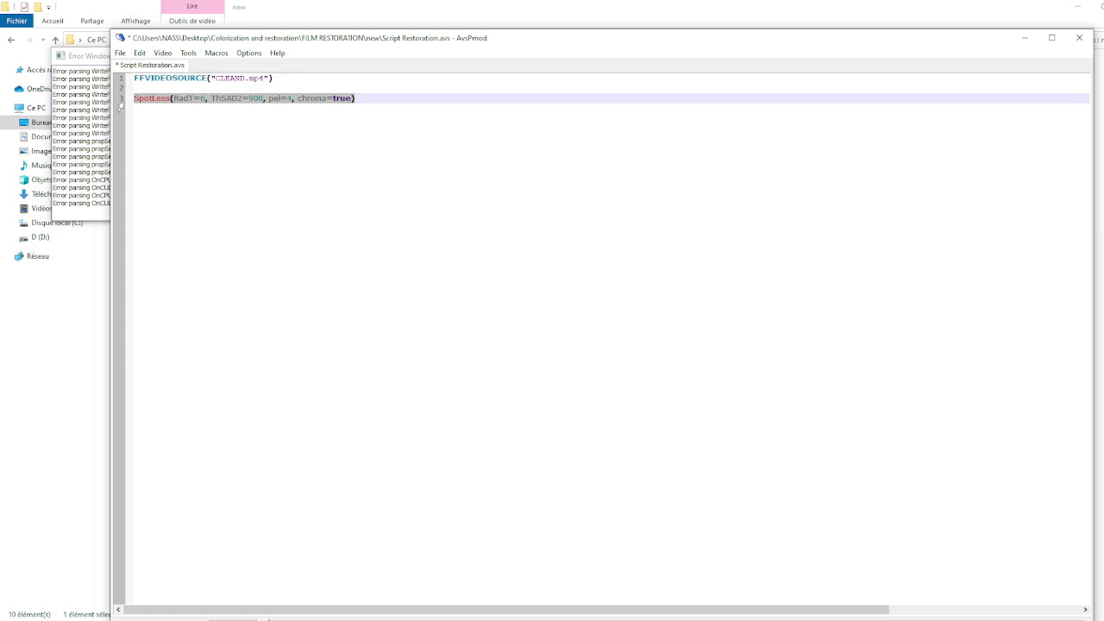
pyautogui.hotkey('ctrl', 'v')
# - Correct the script's source to CLEAND.MOV and preview the denoised clip
pyautogui.moveTo(390, 41); pyautogui.dragTo(381, 12)
pyautogui.click(266, 602)
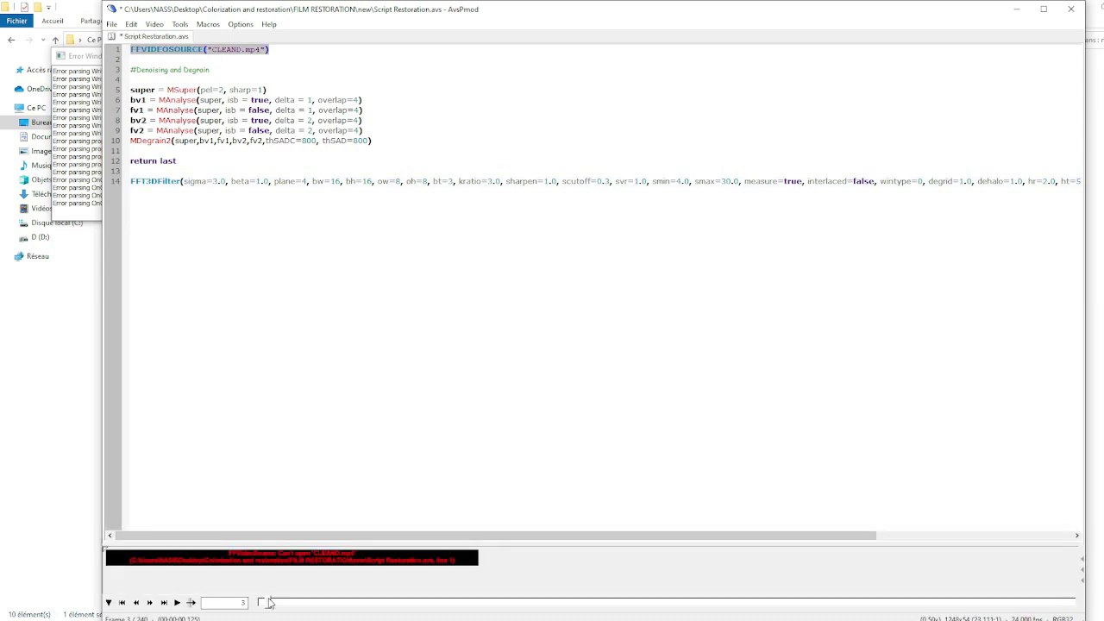
pyautogui.click(274, 100)
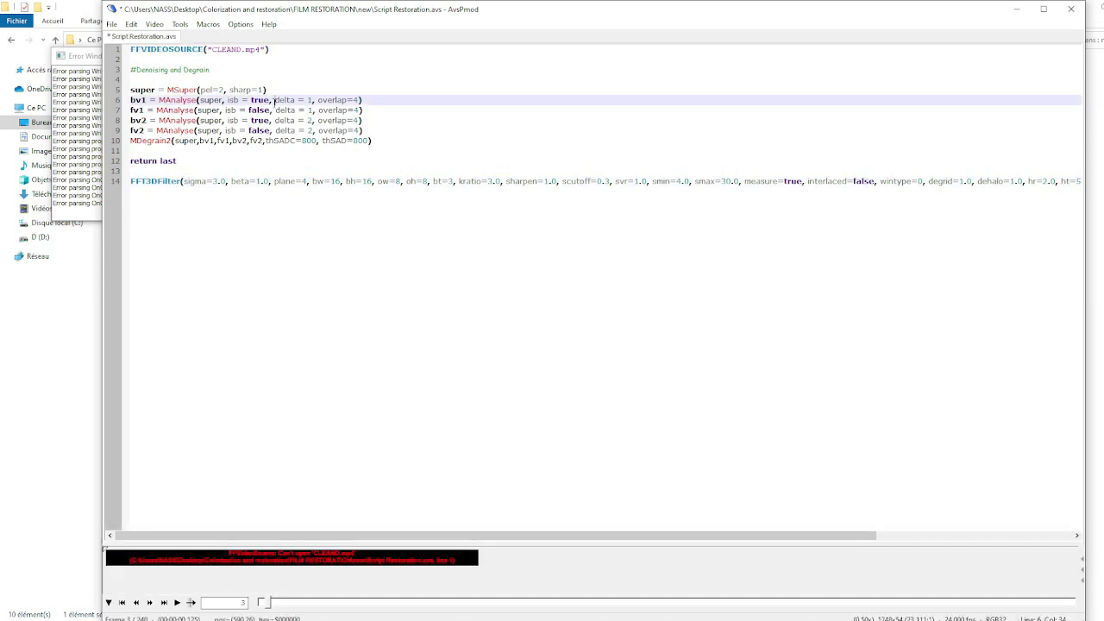
pyautogui.doubleClick(253, 50)
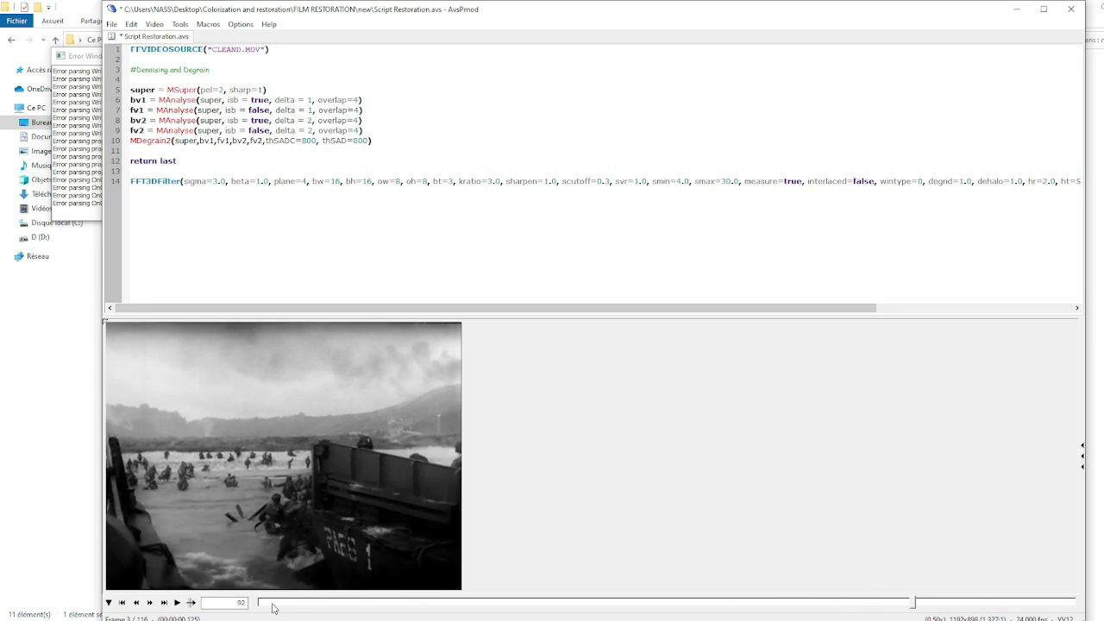
# - Save and close the denoising script, and encode it with x264 into Script Restoration_avs.mp4
pyautogui.click(1071, 9)
pyautogui.click(525, 365)
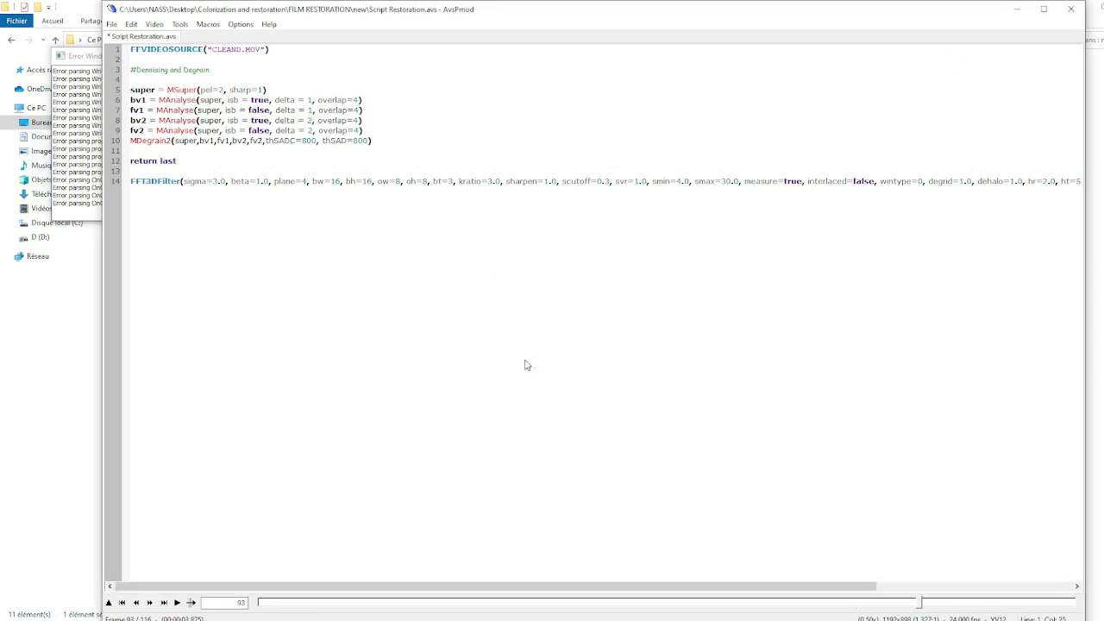
pyautogui.click(356, 56)
pyautogui.moveTo(595, 121); pyautogui.dragTo(377, 106)
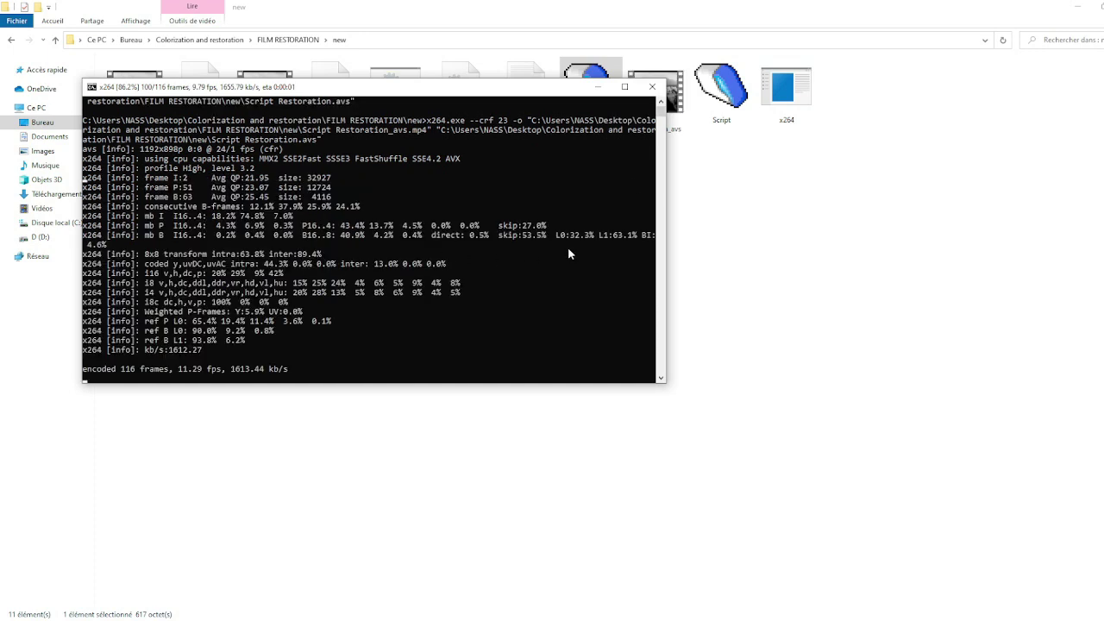
# - Play the encoded Script Restoration_avs video, compare it with the original DDAY clip, and close the player
pyautogui.doubleClick(656, 91)
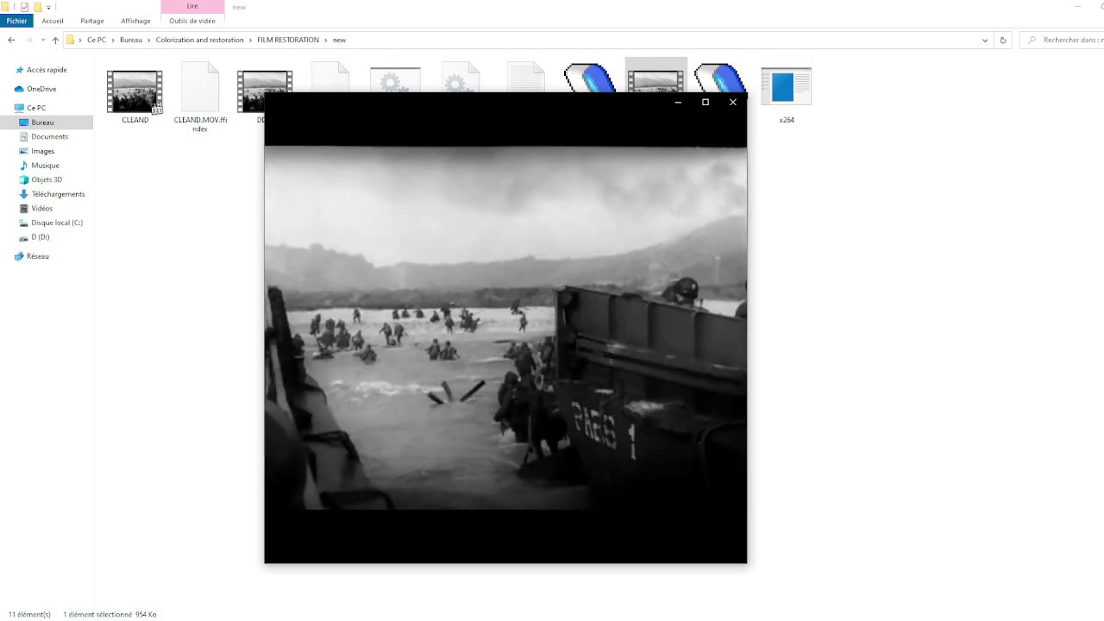
pyautogui.moveTo(591, 295)
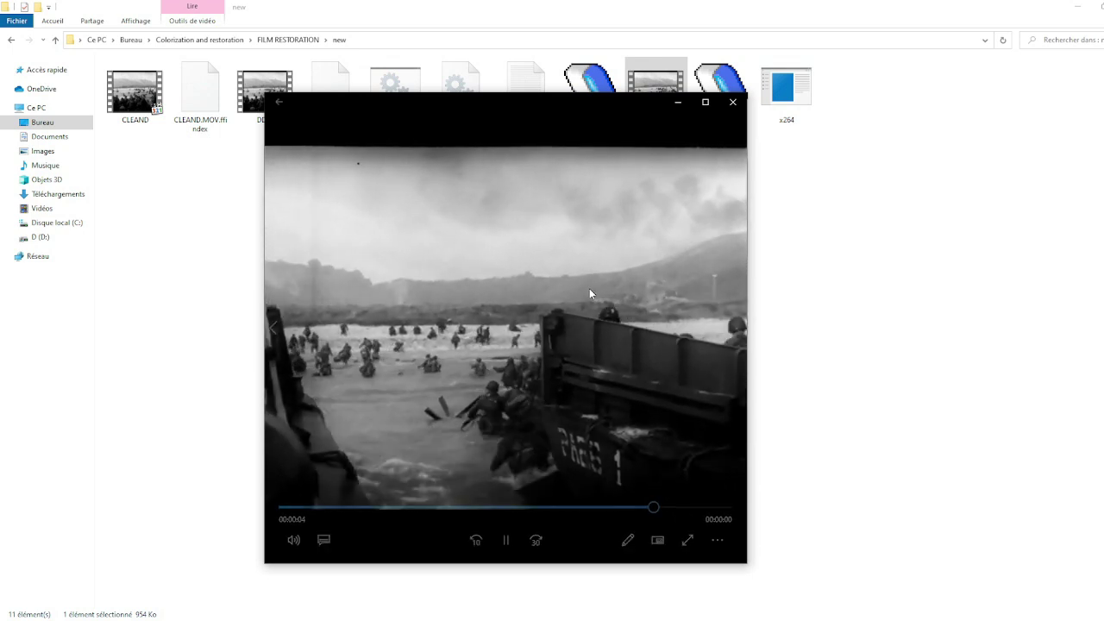
pyautogui.click(514, 536)
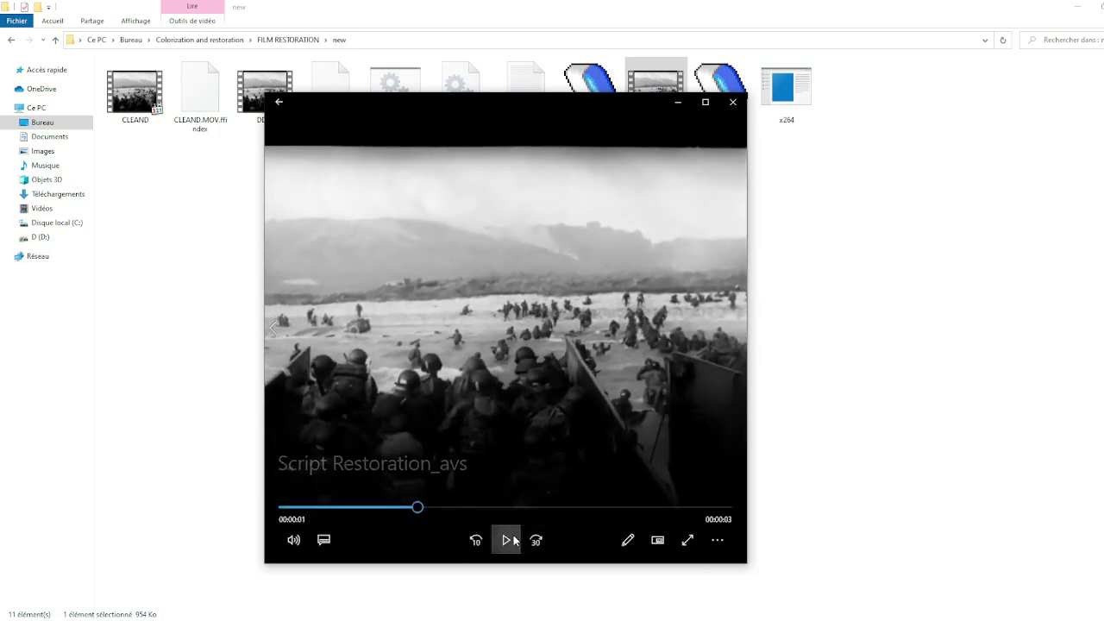
pyautogui.click(248, 91)
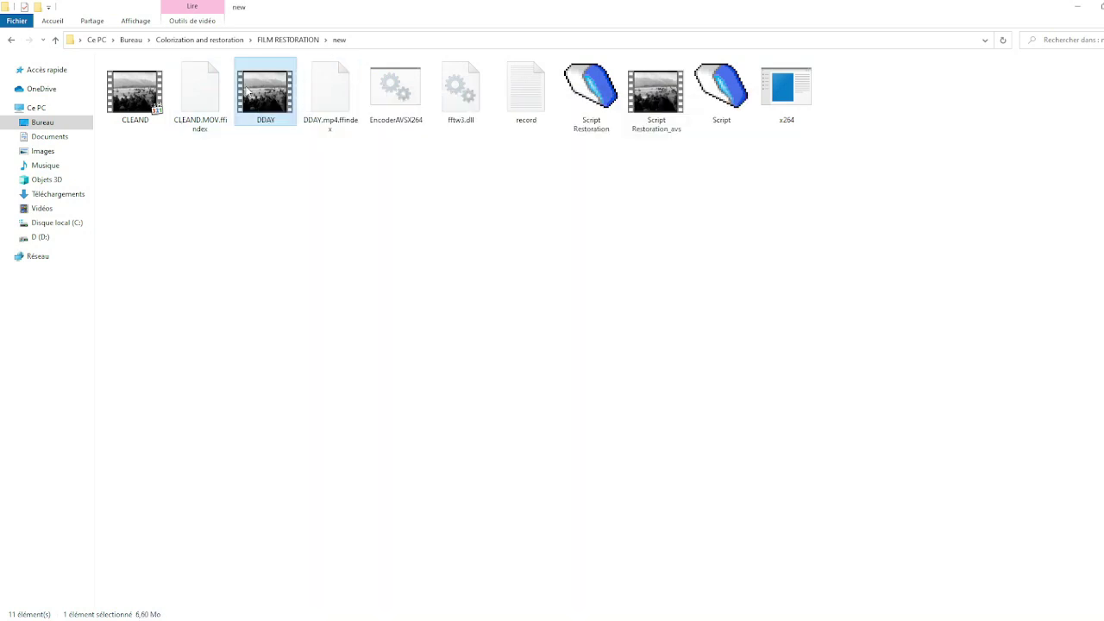
pyautogui.doubleClick(247, 90)
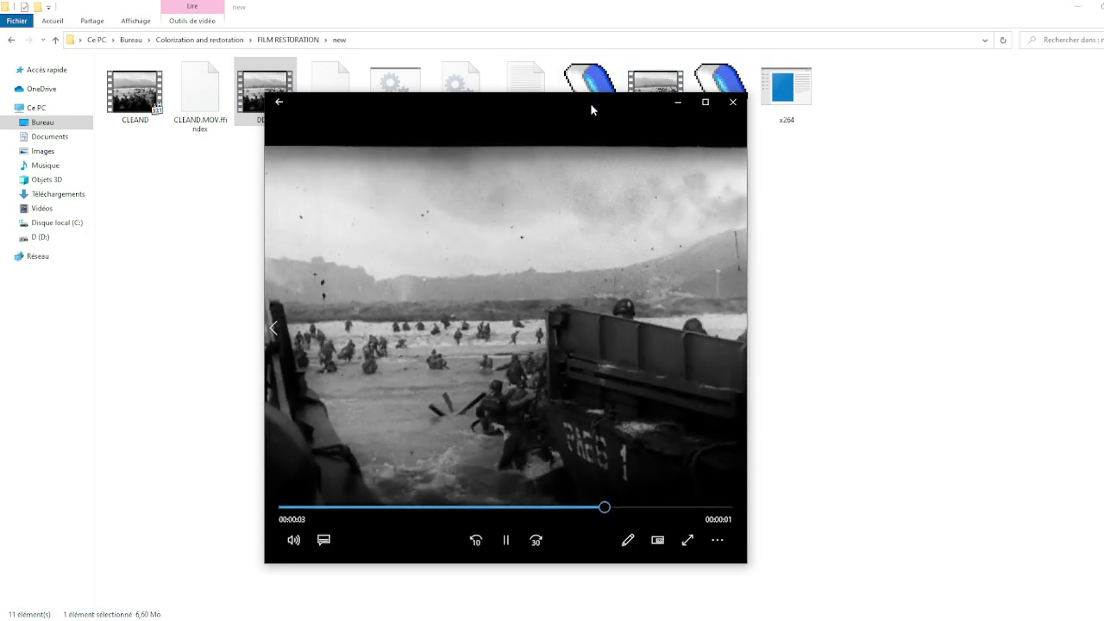
pyautogui.moveTo(591, 103); pyautogui.dragTo(587, 147)
pyautogui.doubleClick(656, 91)
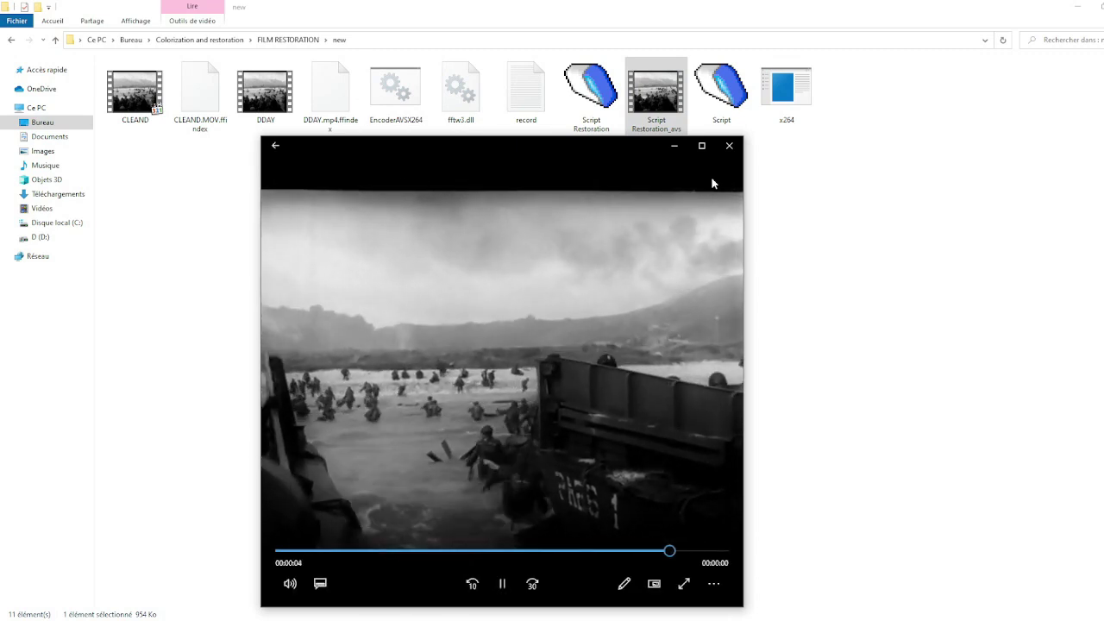
pyautogui.click(729, 145)
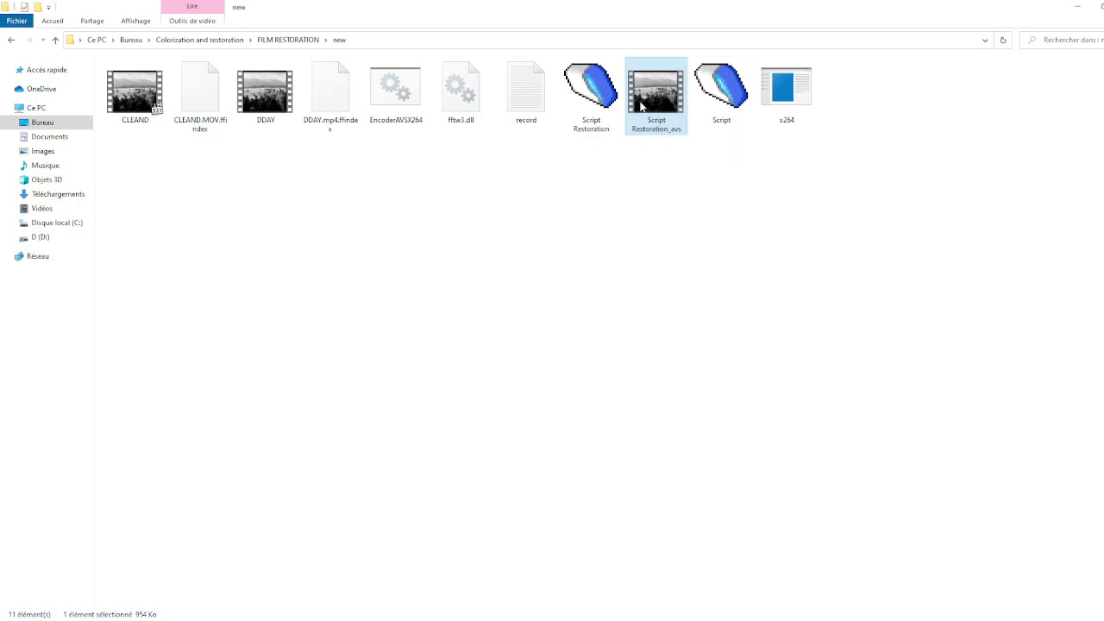
# - Rename the Script Restoration_avs video as DENOISE
pyautogui.rightClick(639, 100)
pyautogui.click(673, 377)
pyautogui.write('D')
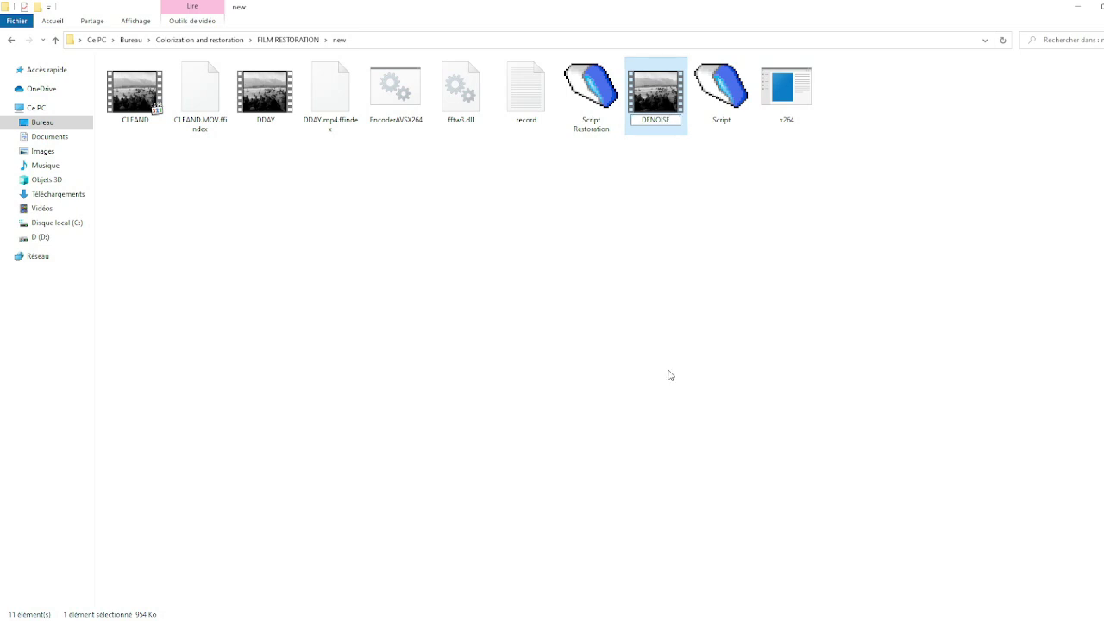
pyautogui.write('ENOISE')
pyautogui.press('Return')
pyautogui.rightClick(402, 107)
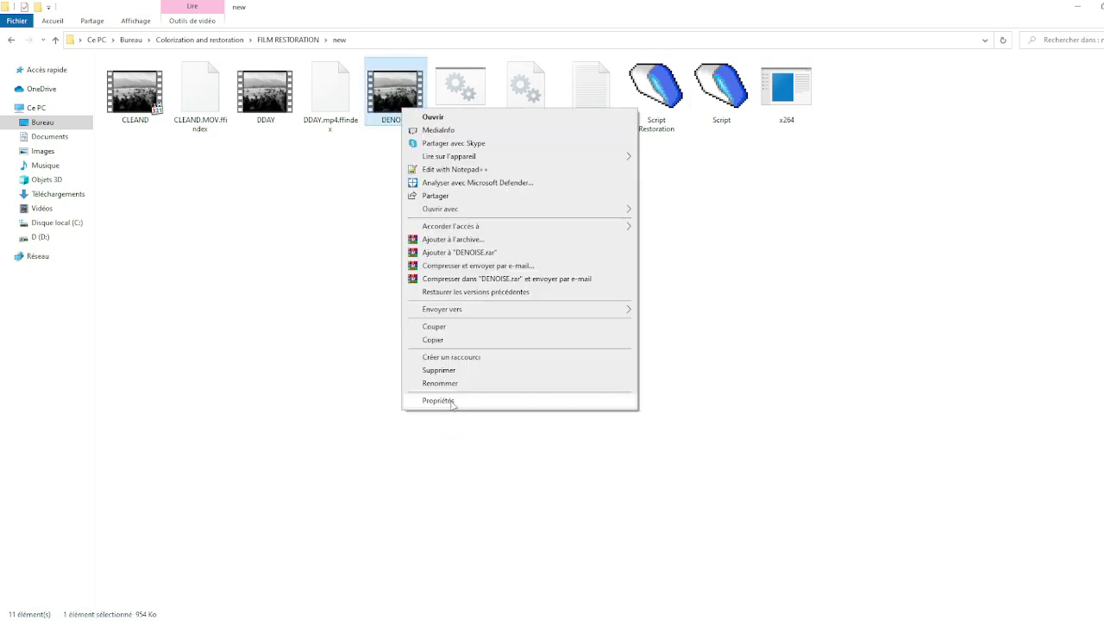
pyautogui.click(467, 385)
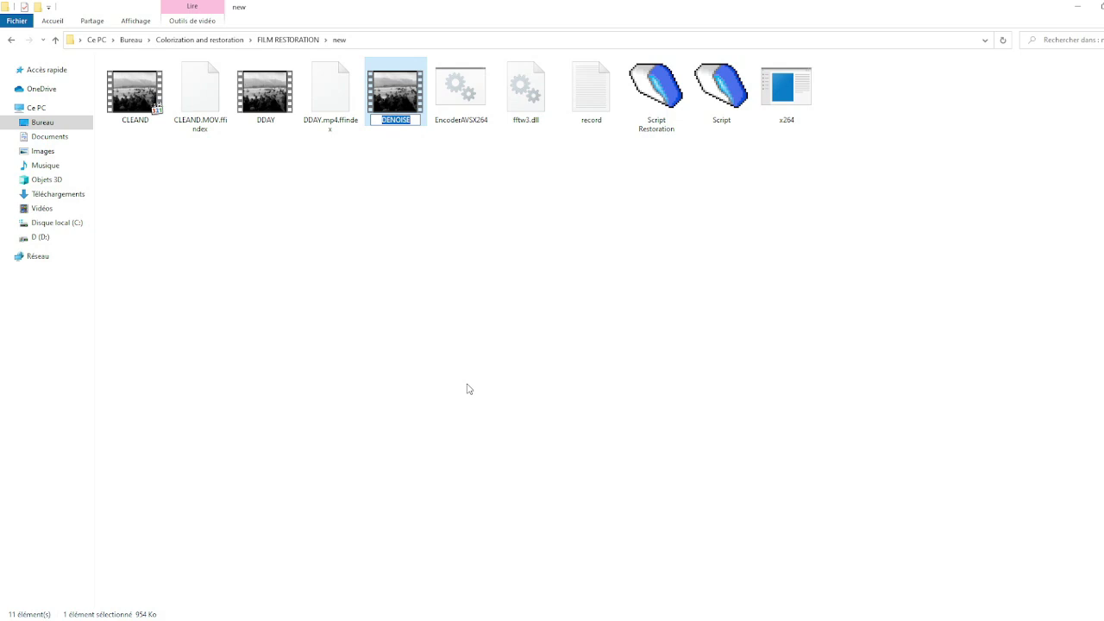
pyautogui.click(437, 314)
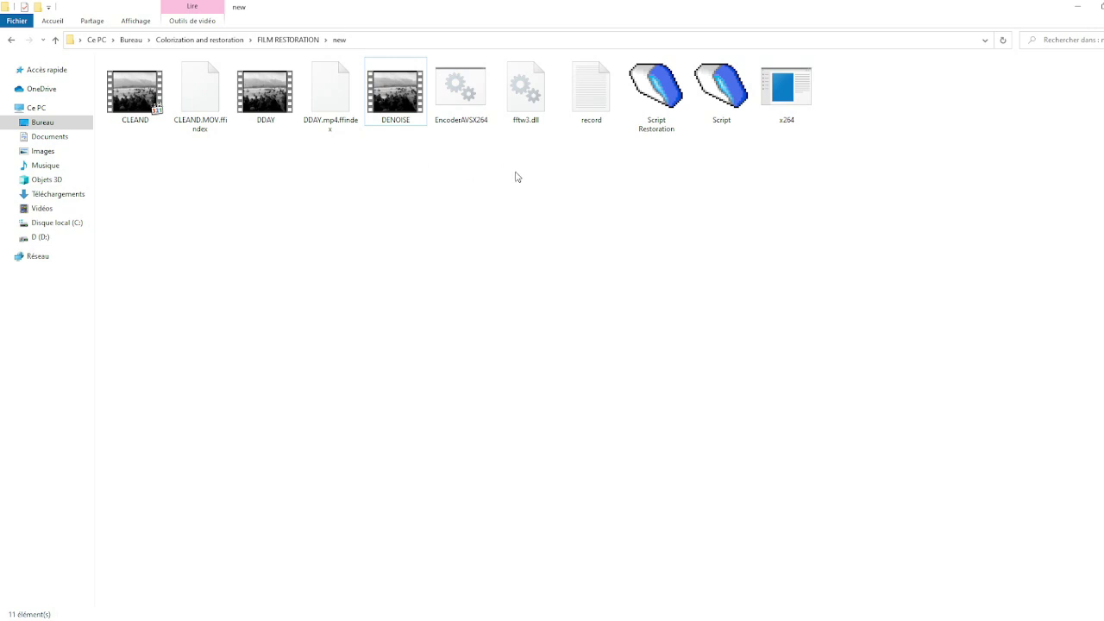
# - Reopen Script Restoration in AvsPmod and set the source video to DENOISE.MP4
pyautogui.doubleClick(656, 91)
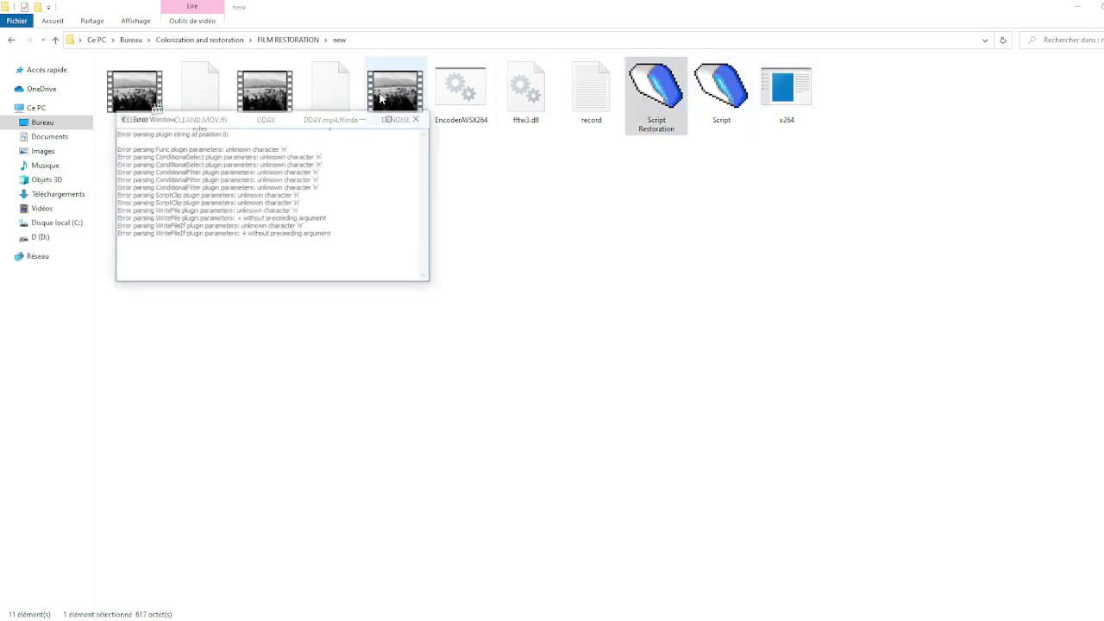
pyautogui.doubleClick(224, 61)
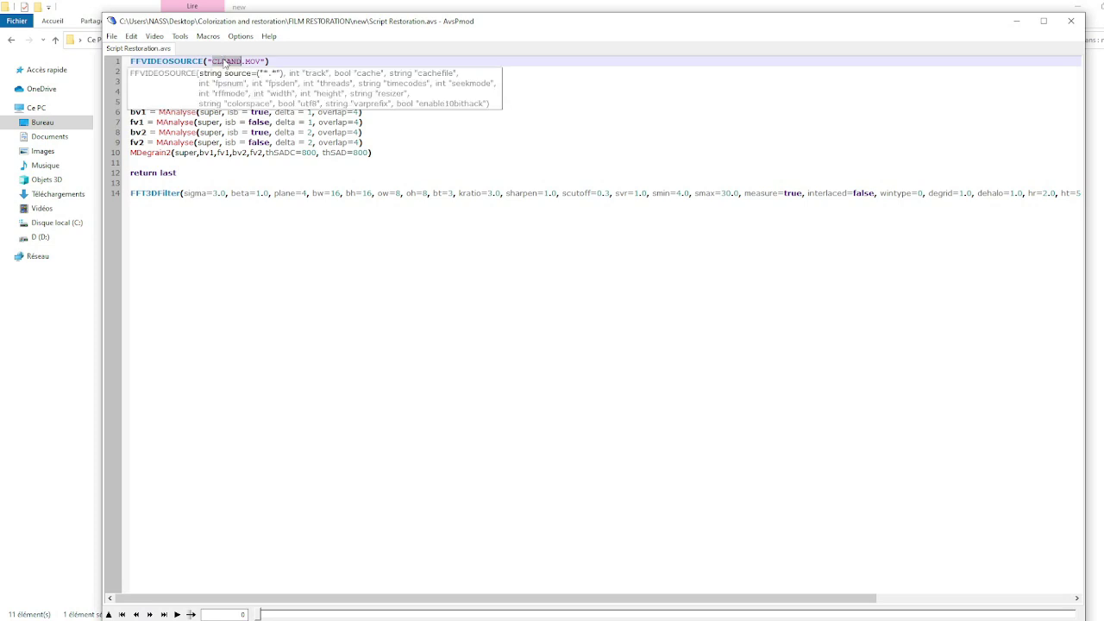
pyautogui.write('DENOISE')
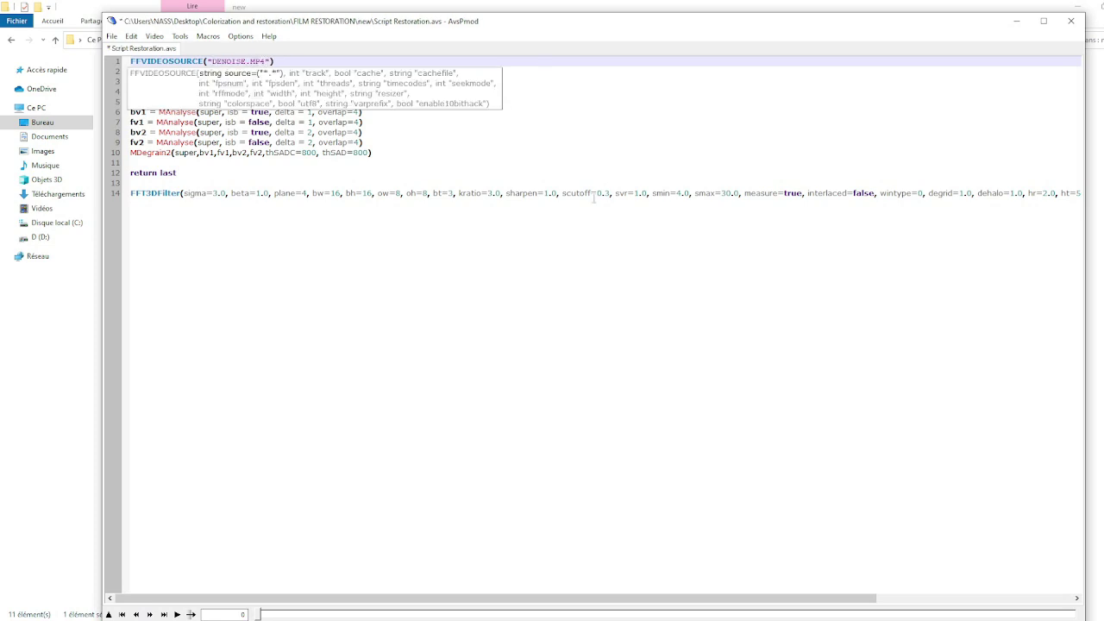
pyautogui.doubleClick(521, 194)
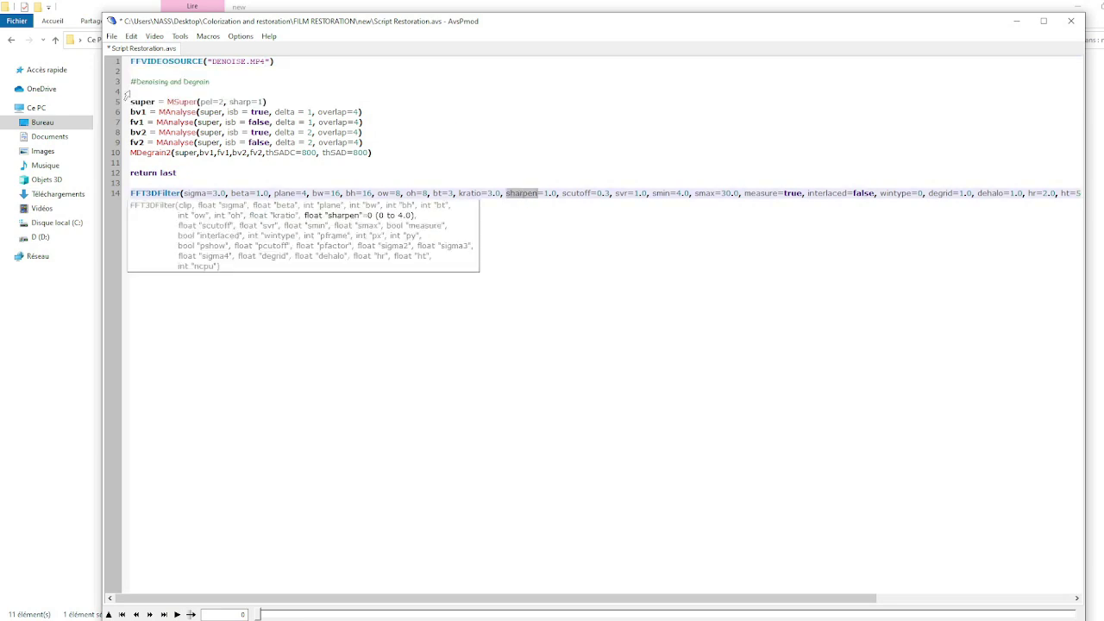
# - Replace the denoising code in Script Restoration with the color correction and sharpen block from Script.avs, containing coloryuv(autowhite=true) and aWarpSharp2
pyautogui.moveTo(132, 80); pyautogui.dragTo(956, 209)
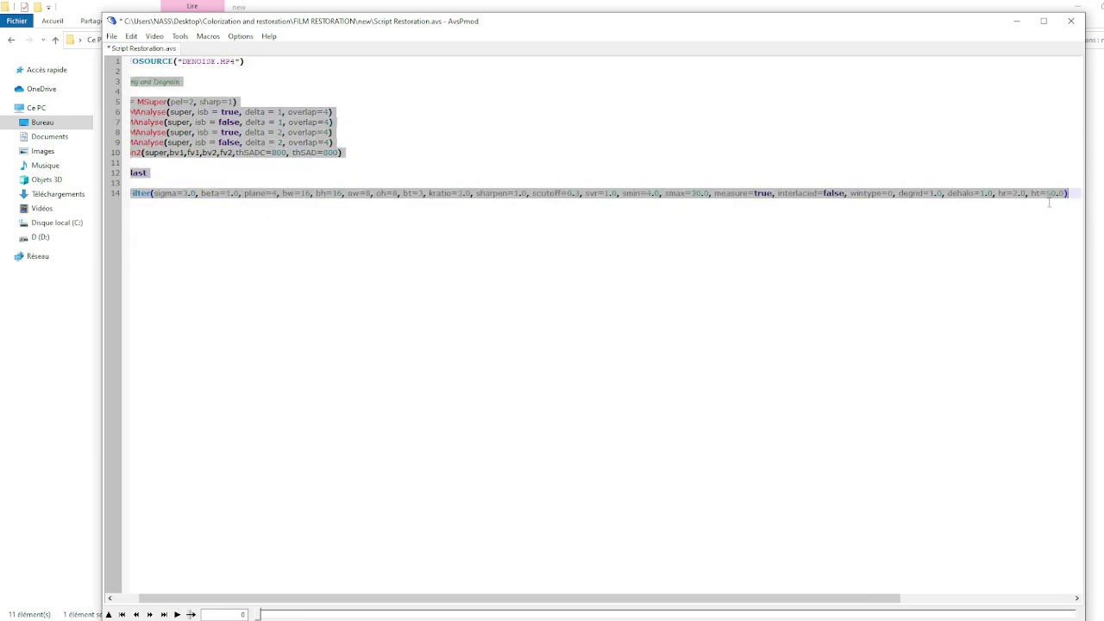
pyautogui.press('Delete')
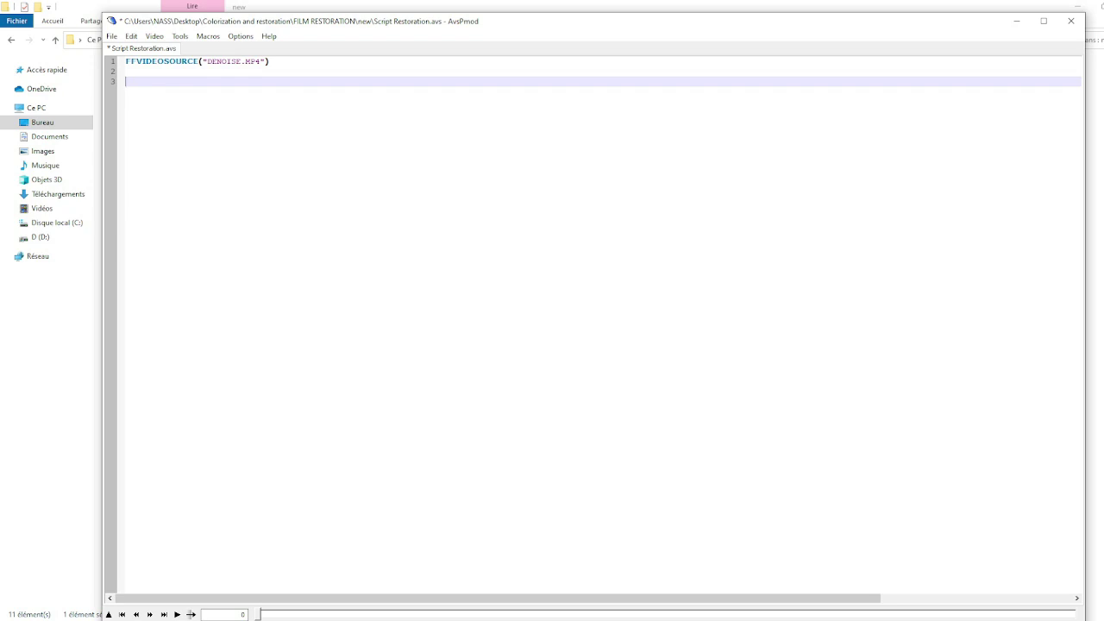
pyautogui.click(832, 584)
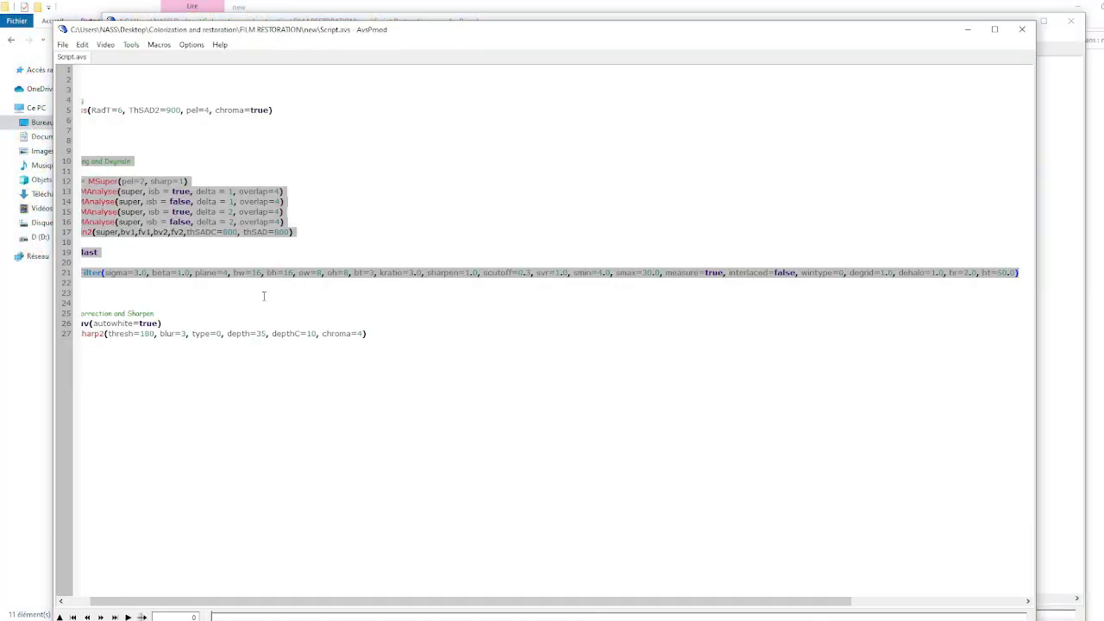
pyautogui.moveTo(371, 333); pyautogui.dragTo(16, 303)
pyautogui.hotkey('ctrl', 'c')
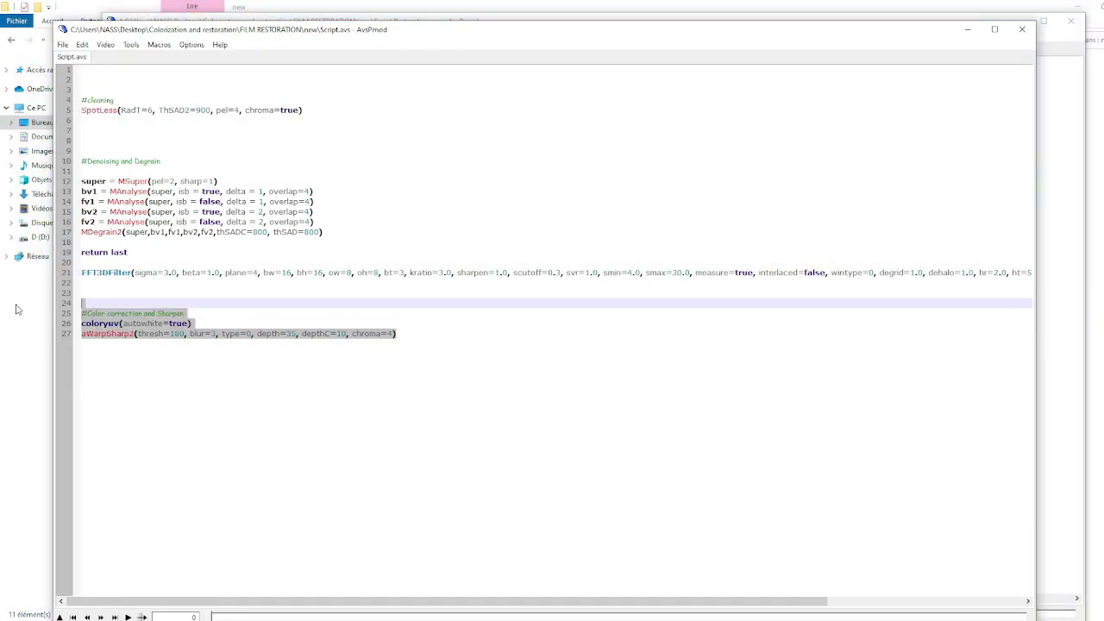
pyautogui.click(967, 30)
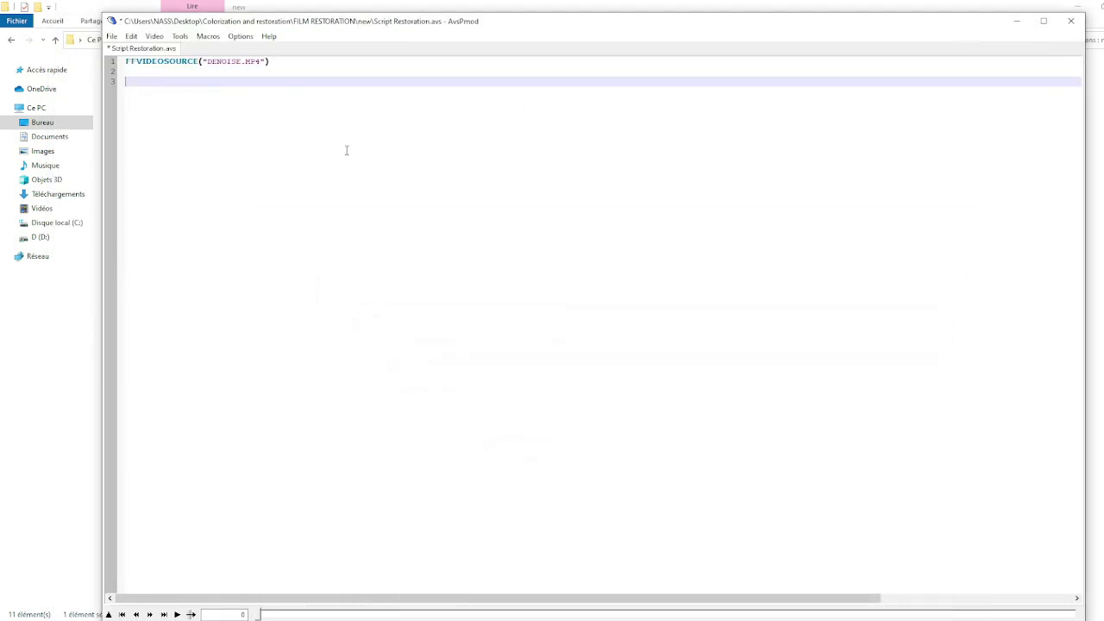
pyautogui.hotkey('ctrl', 'v')
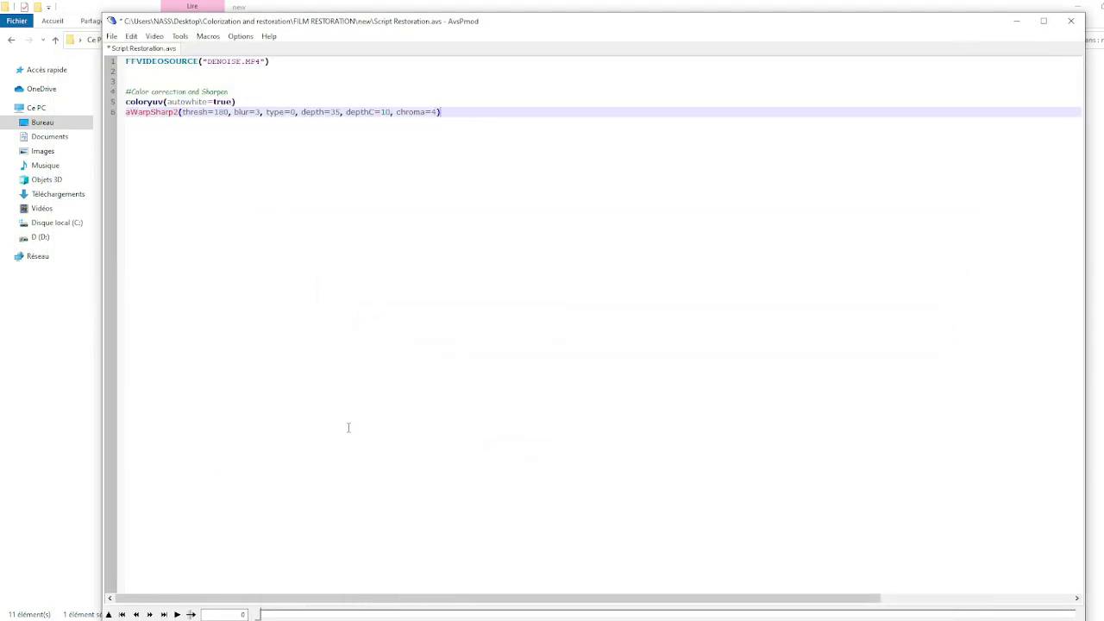
# - Preview the color-corrected and sharpened clip across its frames, and save and close the Script Restoration script
pyautogui.click(266, 613)
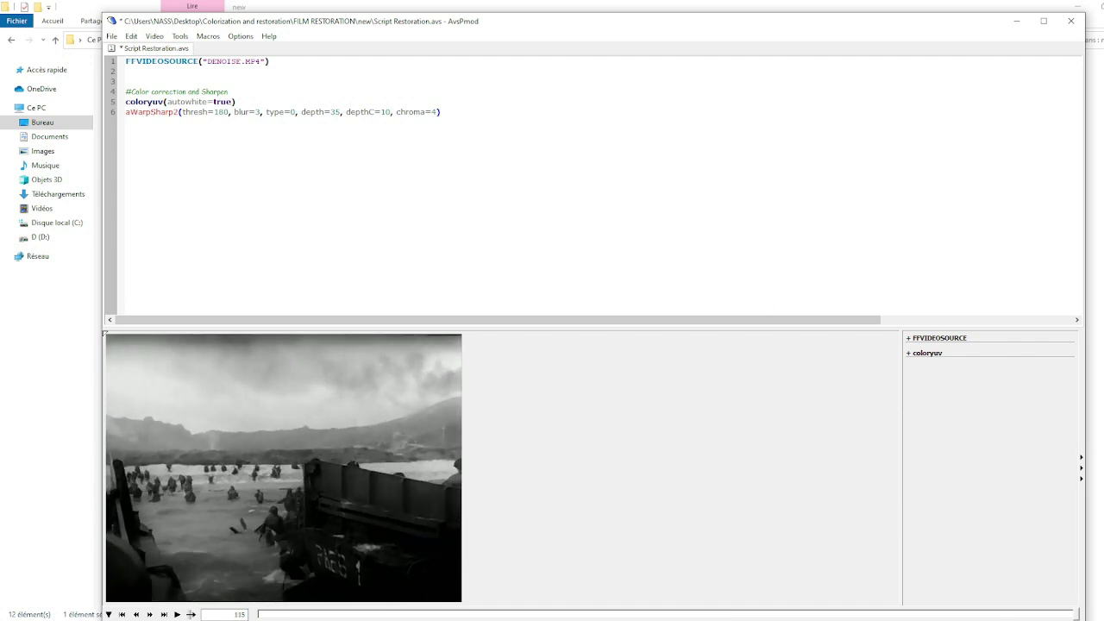
pyautogui.moveTo(271, 617); pyautogui.dragTo(964, 611)
pyautogui.click(1071, 21)
pyautogui.click(518, 357)
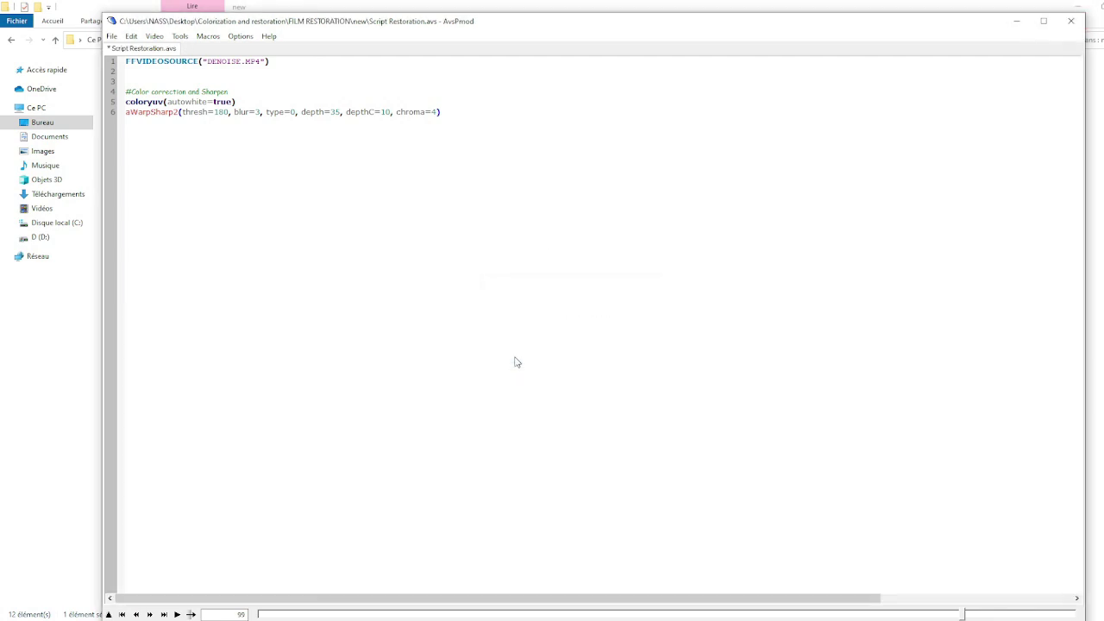
# - Encode the Script Restoration script with EncoderAVSX264 into Script Restoration_avs.mp4, and close the encoder console
pyautogui.click(424, 119)
pyautogui.moveTo(726, 125); pyautogui.dragTo(527, 90)
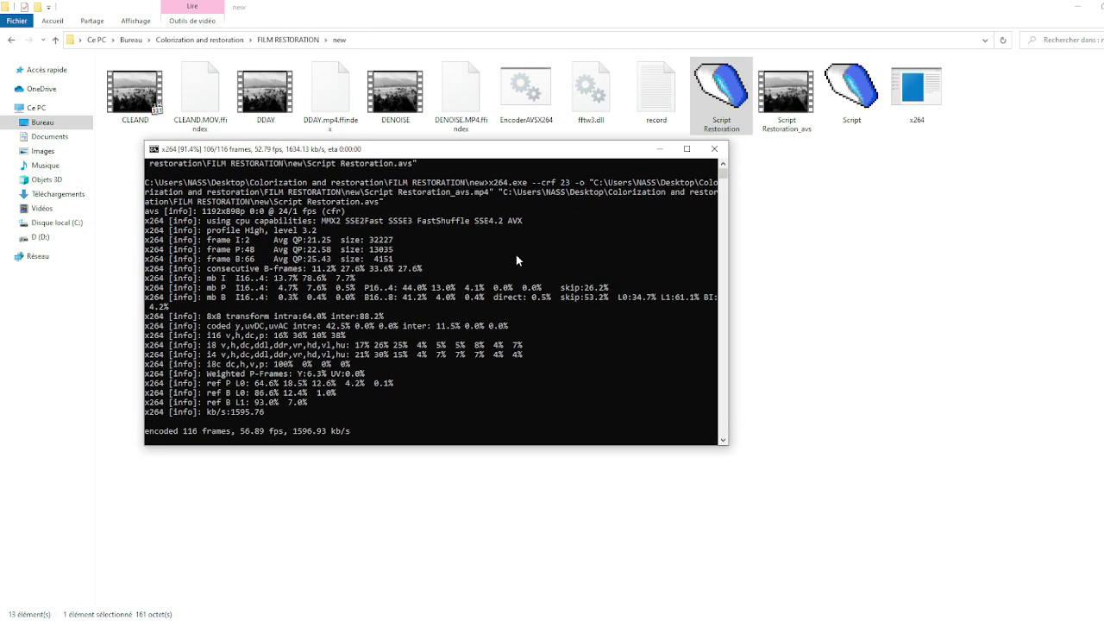
pyautogui.click(792, 151)
# - Rename the Script Restoration_avs video as RESTORED
pyautogui.click(789, 126)
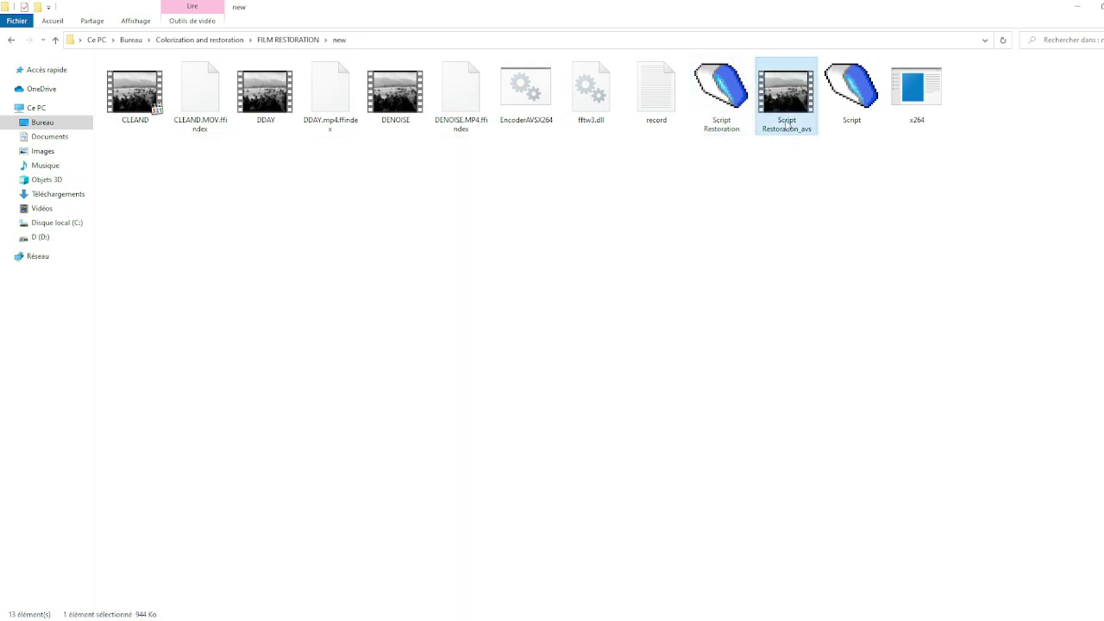
pyautogui.rightClick(786, 121)
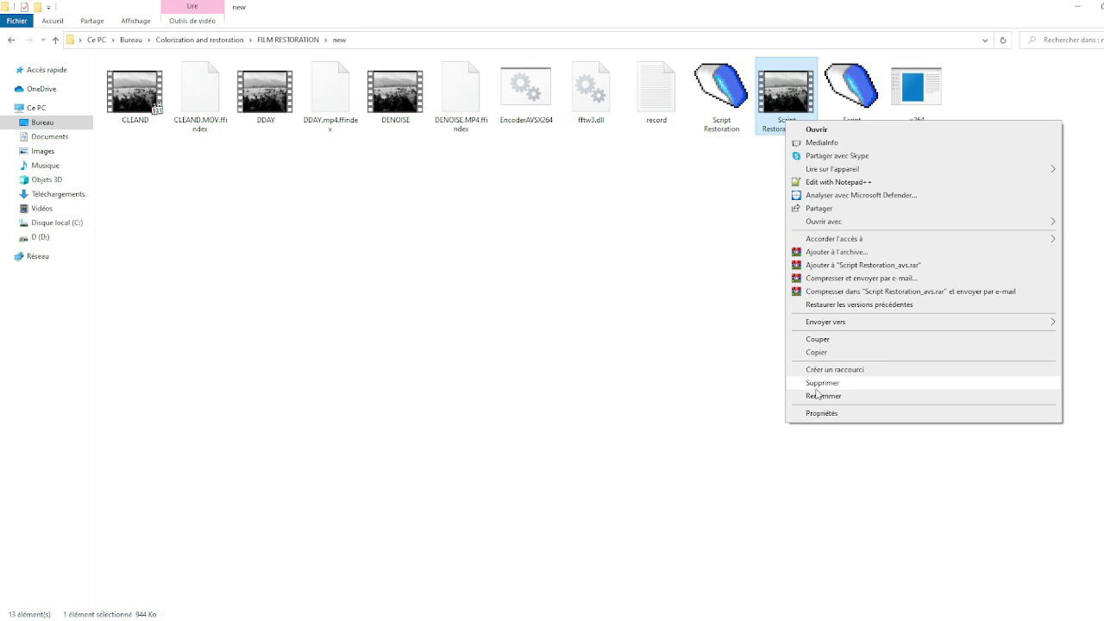
pyautogui.click(820, 396)
pyautogui.write('RESTORED')
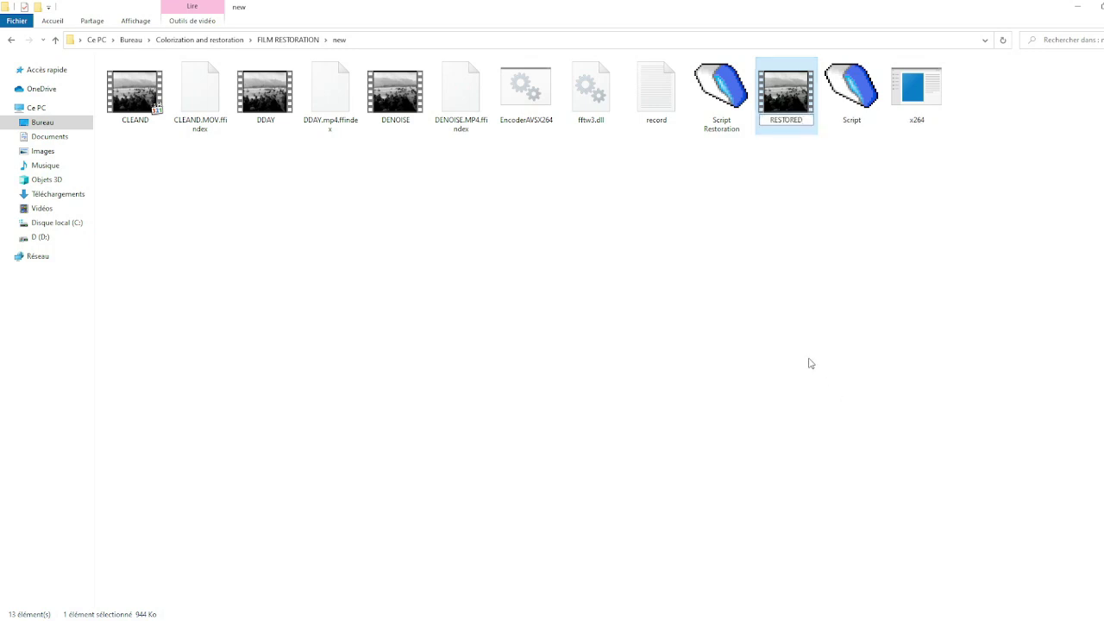
pyautogui.click(804, 313)
# - Play the RESTORED video, compare it with the CLEAND clip, and watch RESTORED in full screen
pyautogui.doubleClick(735, 108)
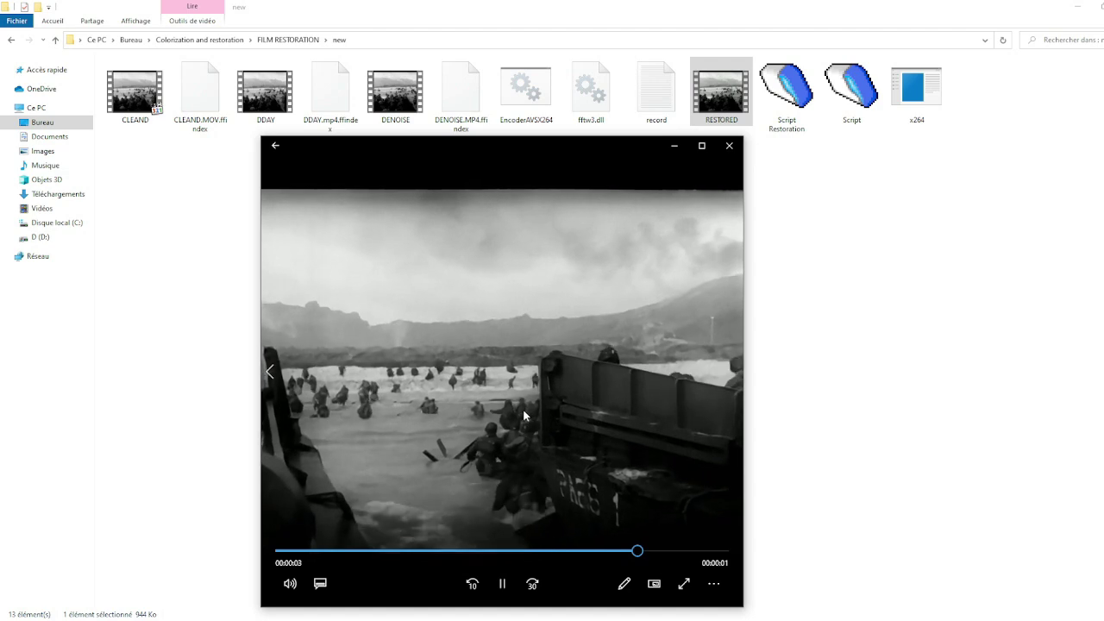
pyautogui.doubleClick(141, 95)
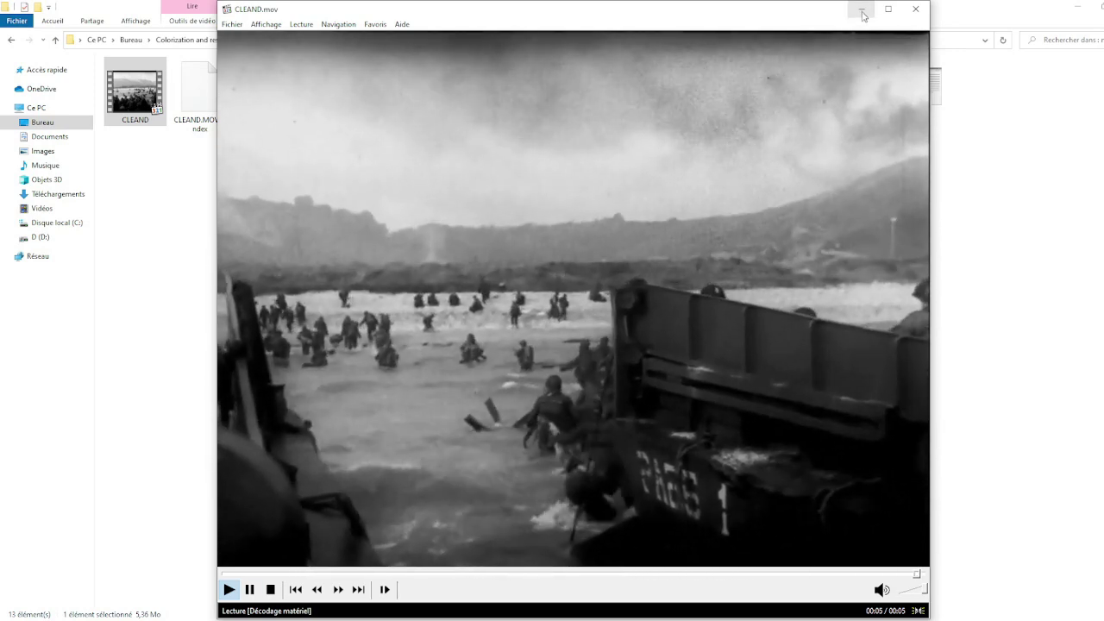
pyautogui.click(863, 15)
pyautogui.doubleClick(721, 91)
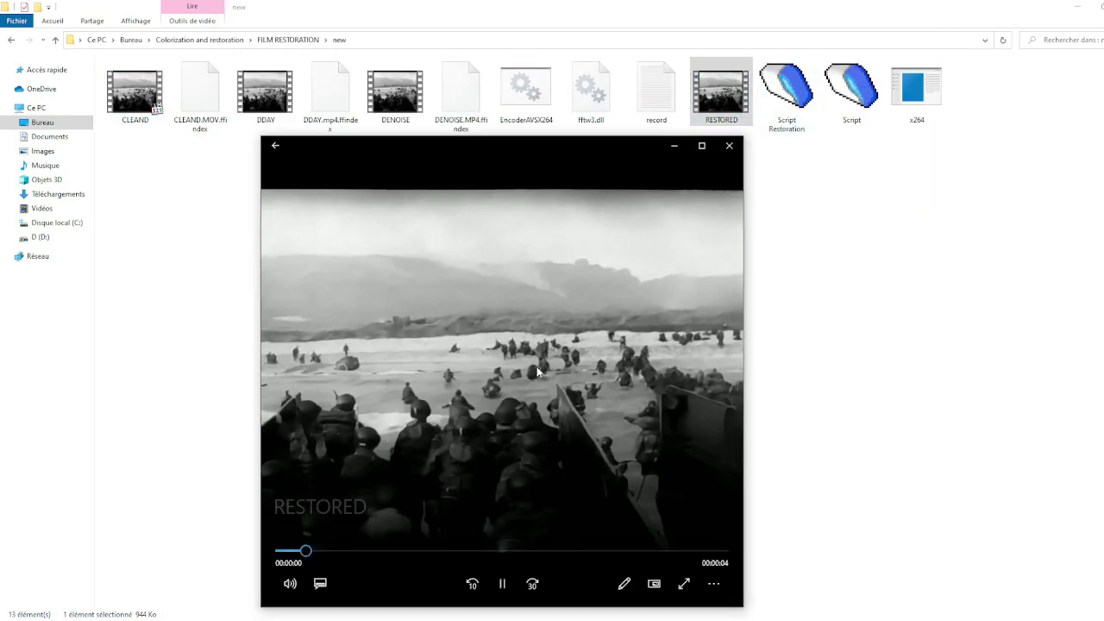
pyautogui.doubleClick(538, 371)
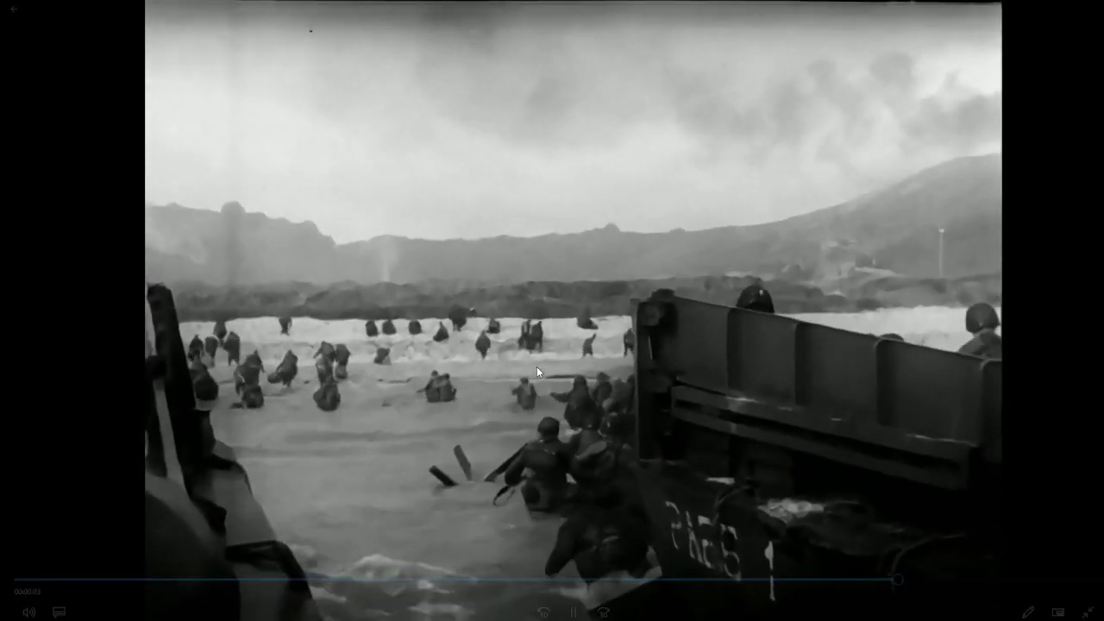
pyautogui.doubleClick(527, 339)
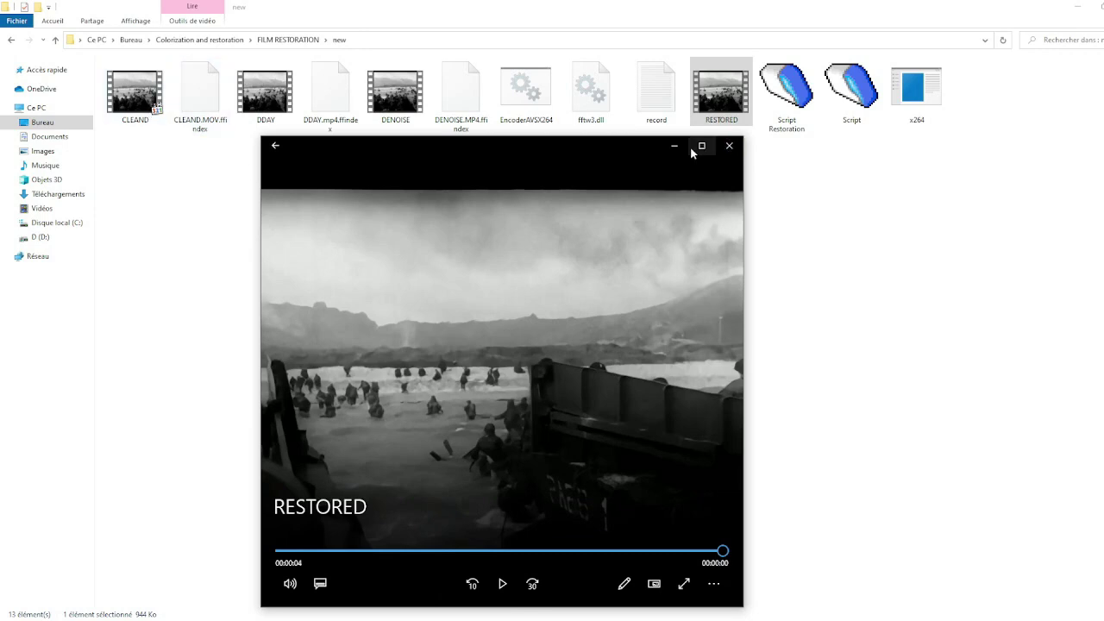
# - Play the original DDAY clip, compare it with RESTORED in full screen, and close the player
pyautogui.doubleClick(265, 91)
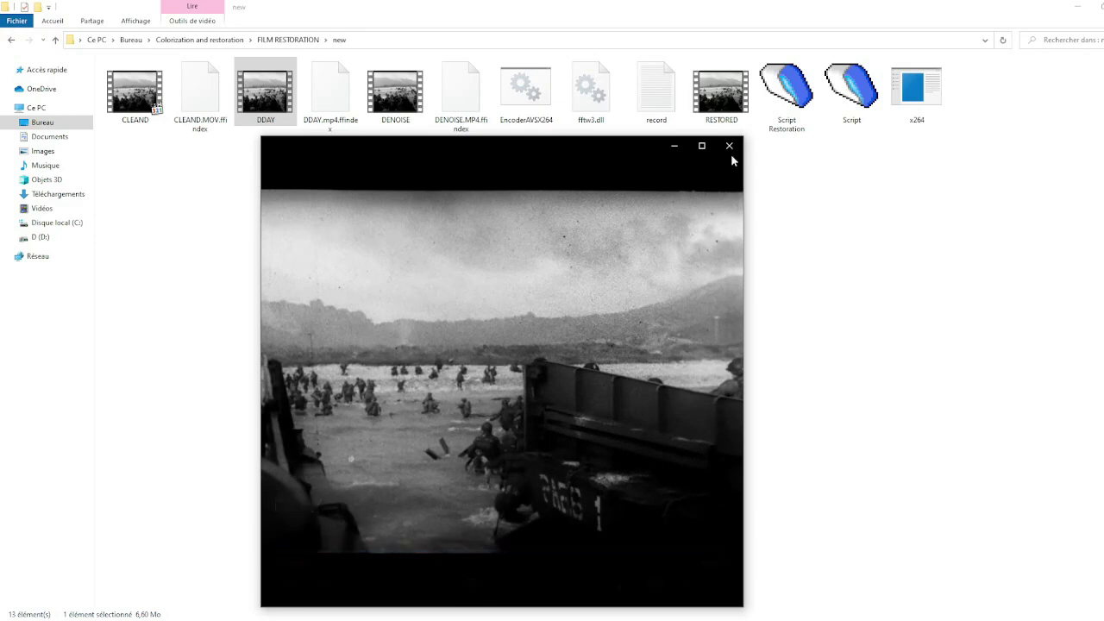
pyautogui.click(731, 154)
pyautogui.doubleClick(721, 91)
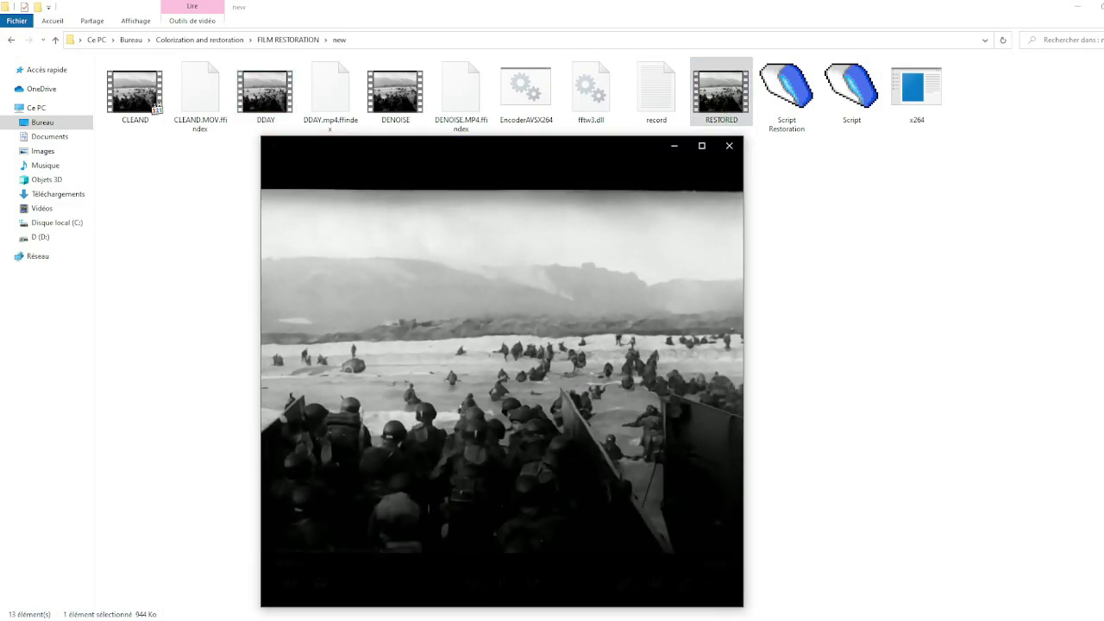
pyautogui.doubleClick(563, 309)
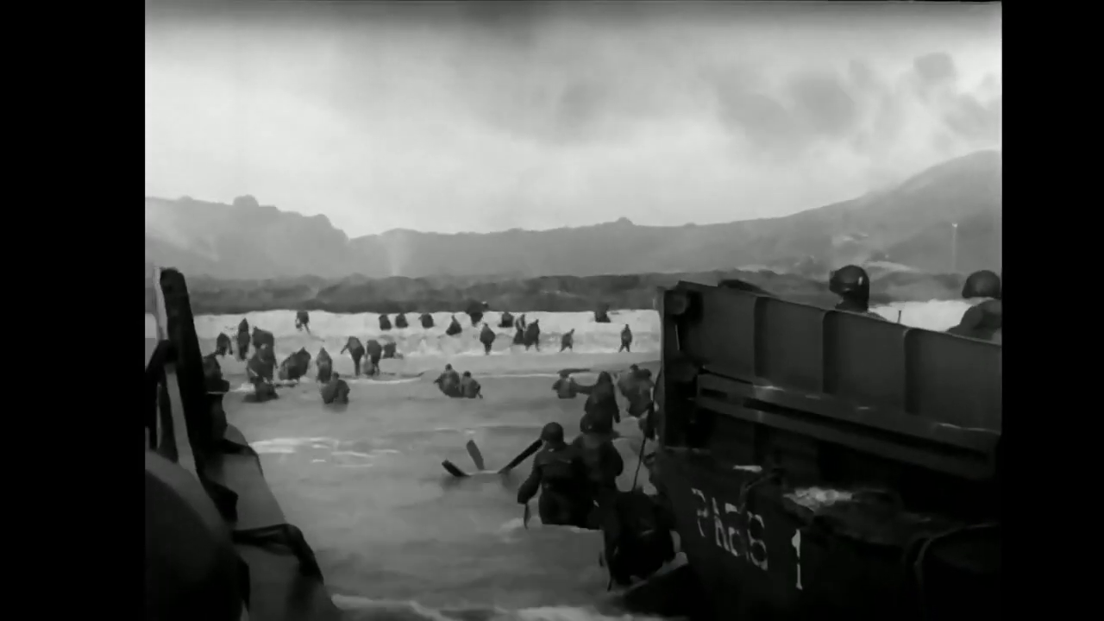
pyautogui.doubleClick(609, 288)
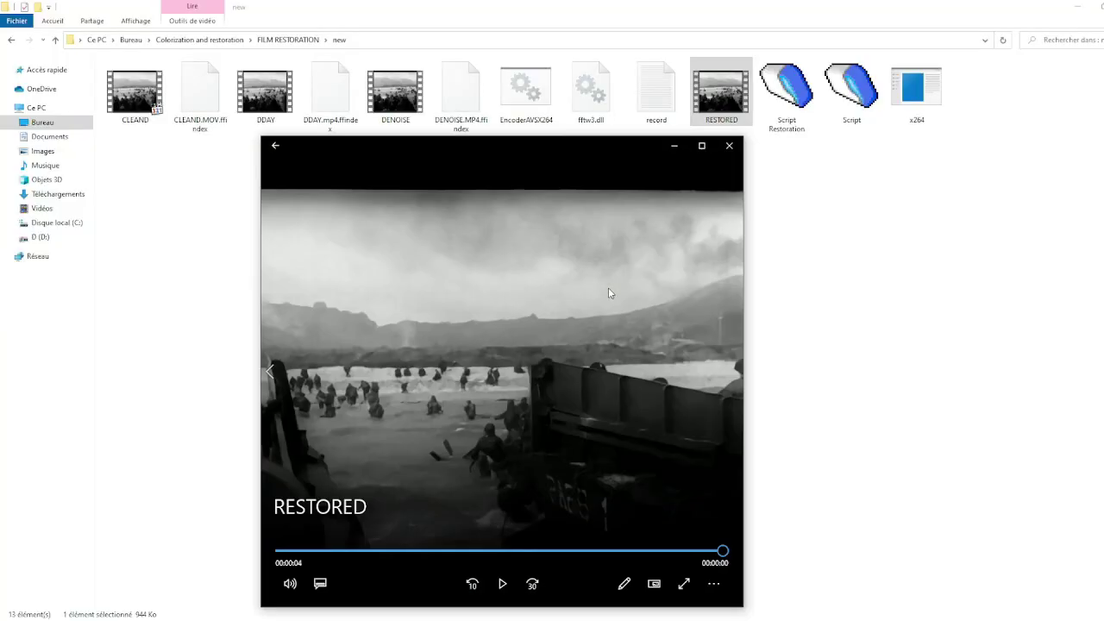
pyautogui.moveTo(587, 156); pyautogui.dragTo(584, 125)
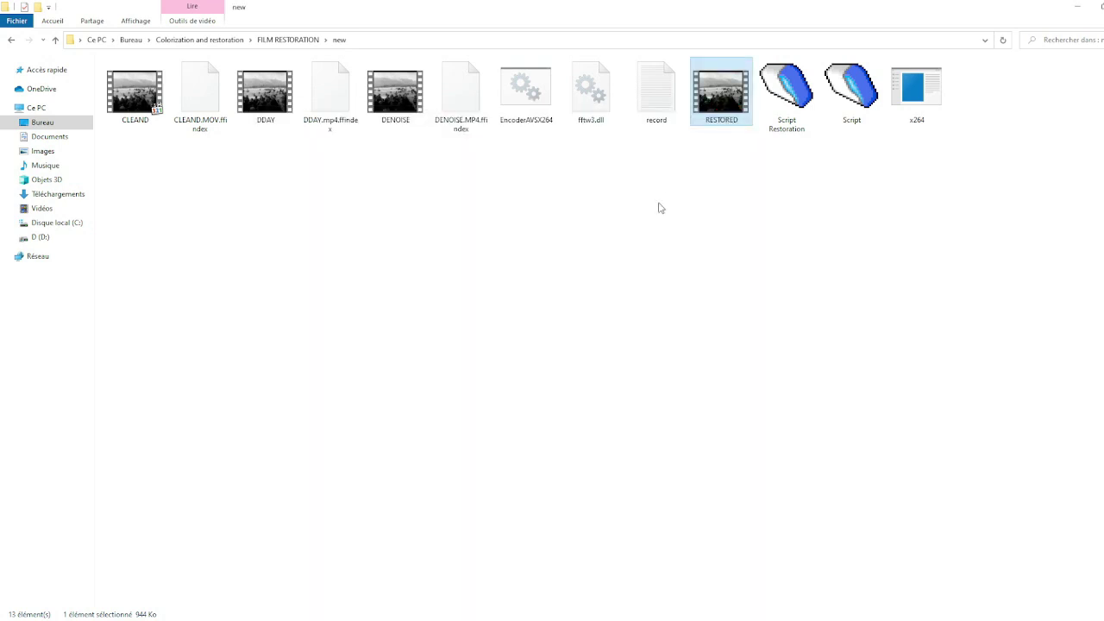
pyautogui.click(660, 207)
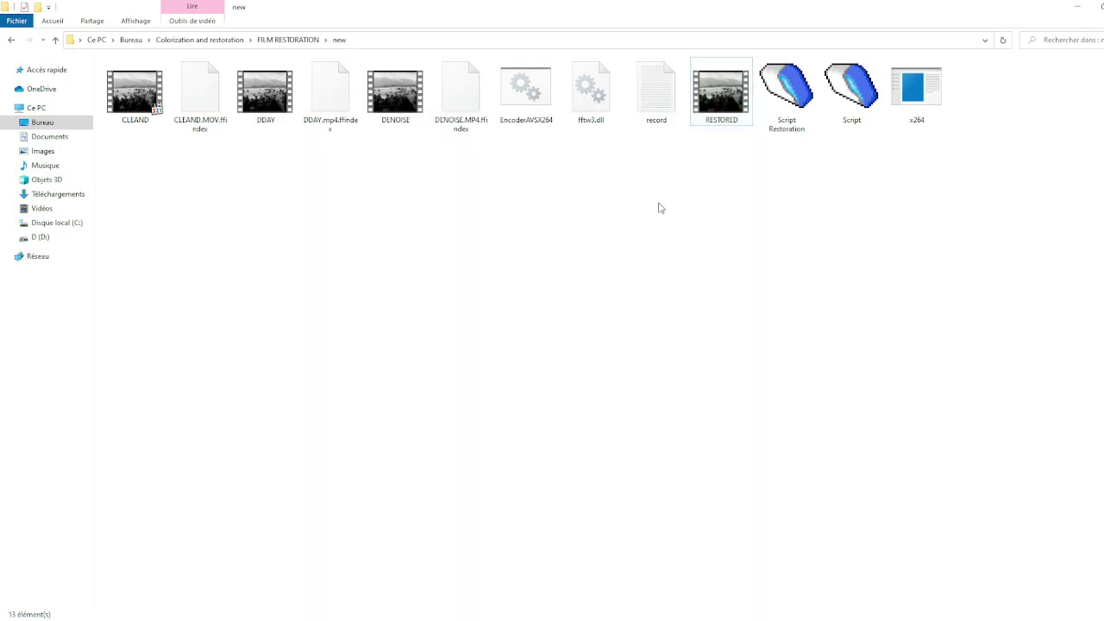